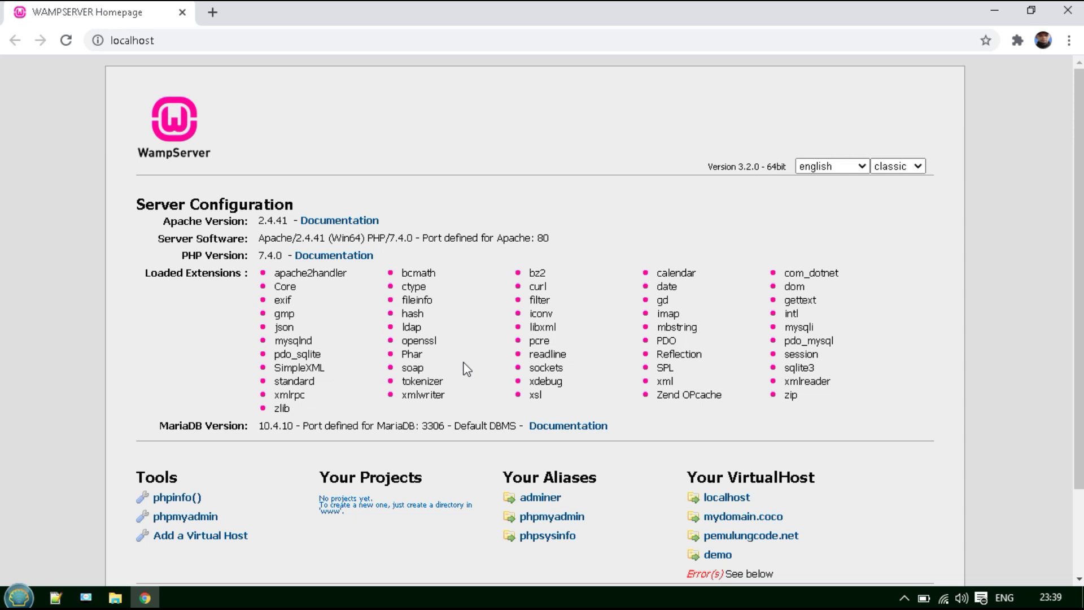
- Open the phpinfo() page and examine the PHP version and the configuration tables down to the gd section
click(180, 502)
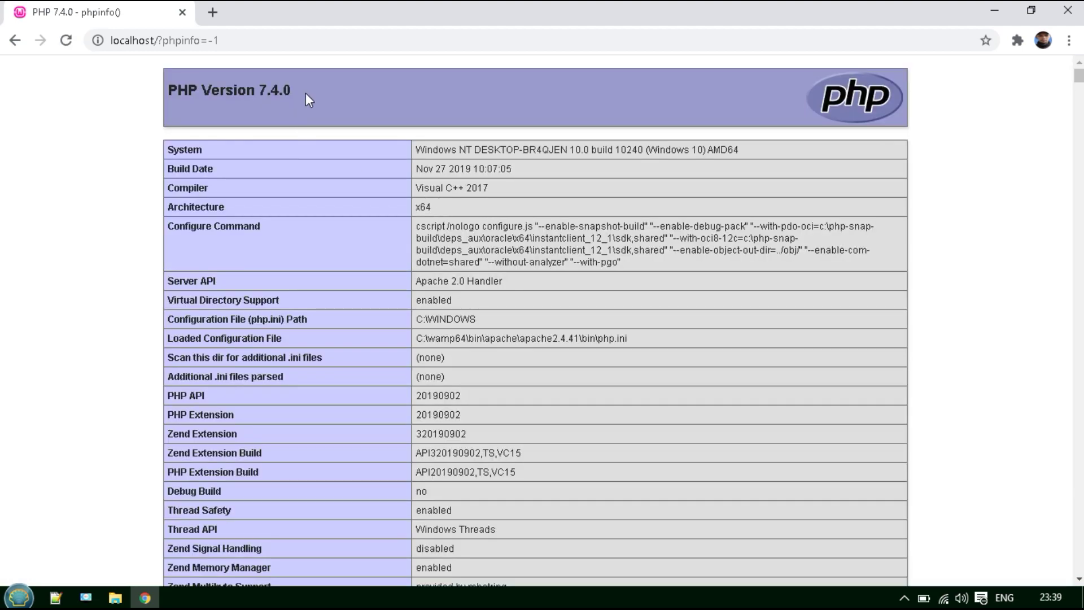
drag(293, 90, 172, 92)
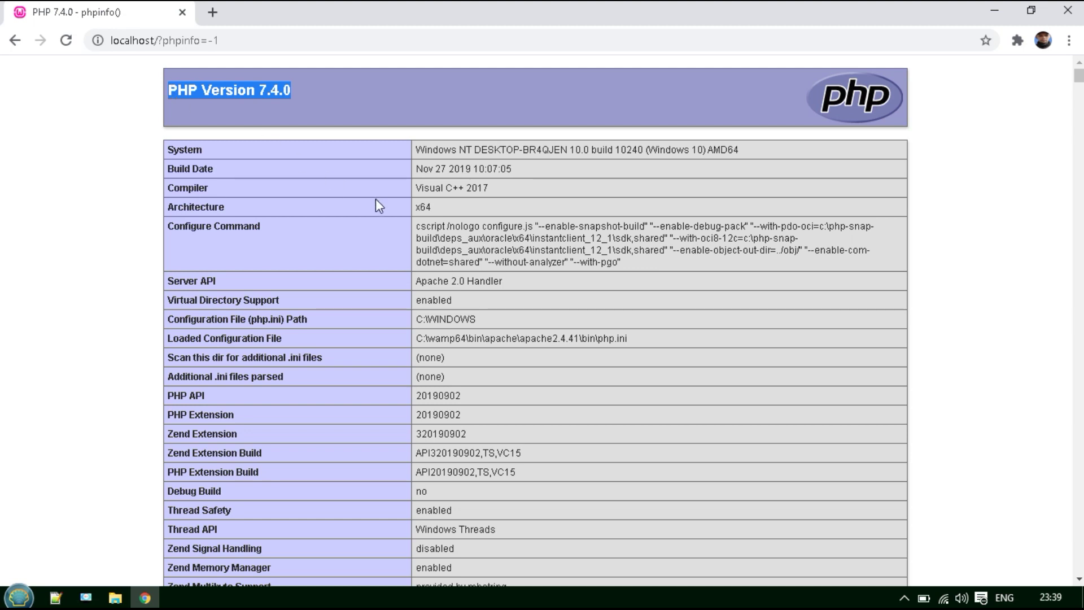
click(306, 171)
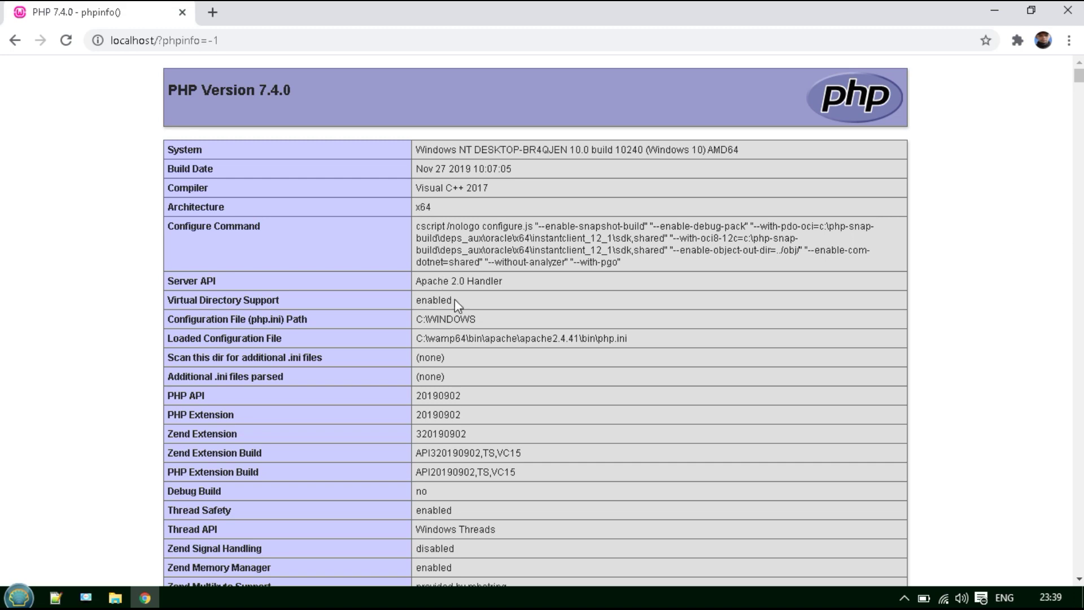
scroll(363, 322, down, 4)
scroll(362, 326, down, 12)
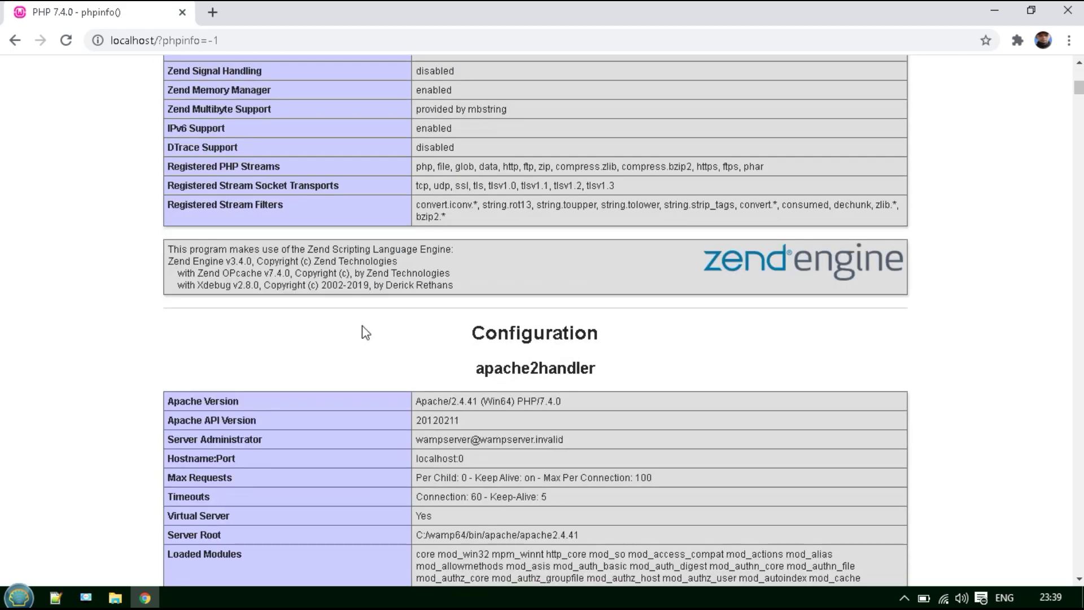
scroll(364, 332, down, 1)
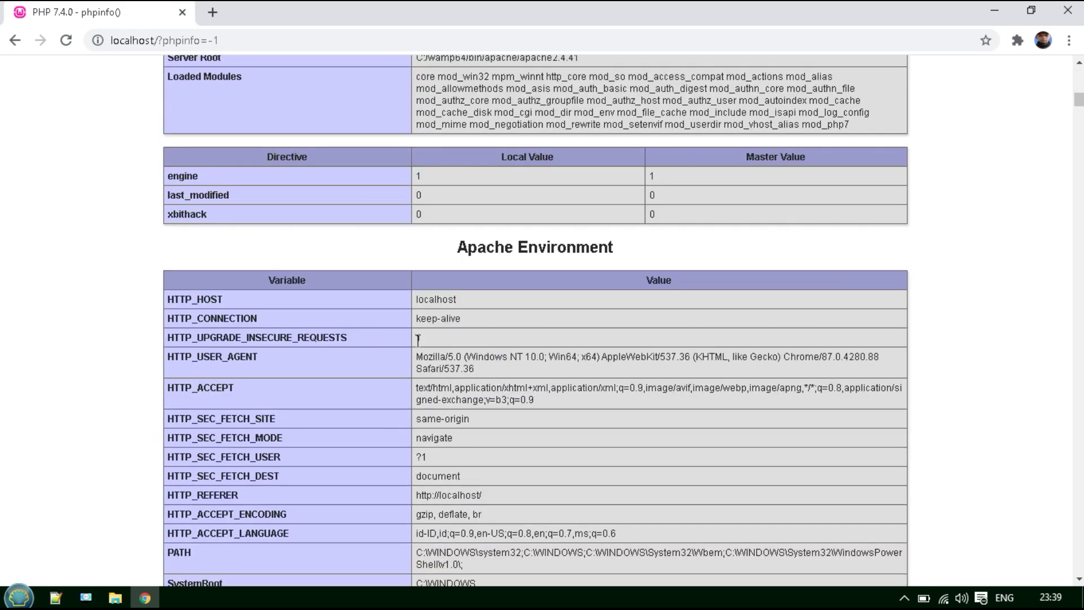
scroll(415, 344, down, 7)
scroll(415, 346, down, 10)
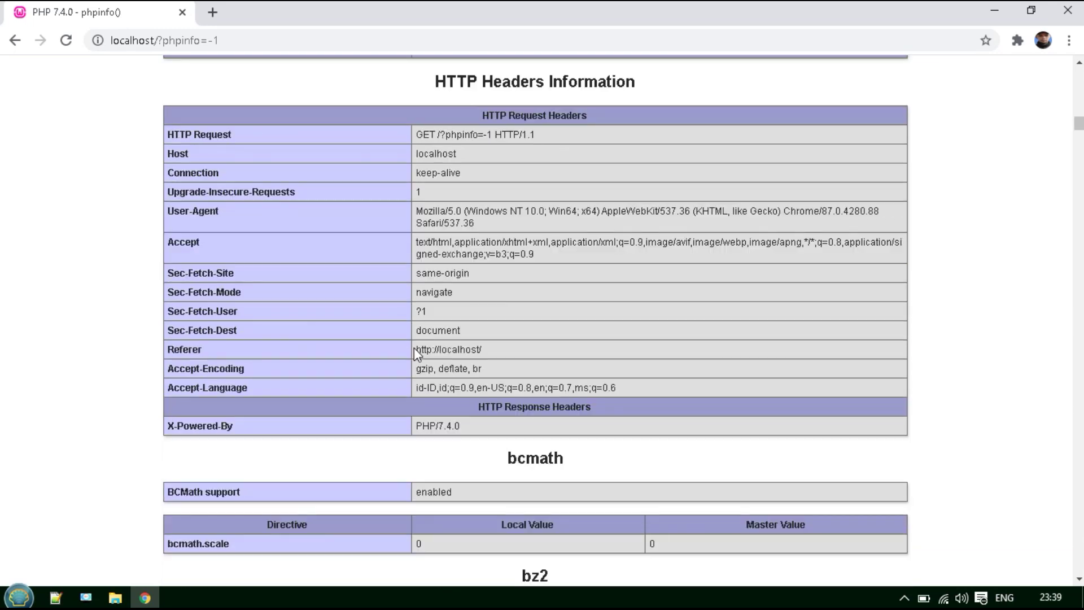
scroll(415, 349, down, 6)
scroll(414, 348, down, 17)
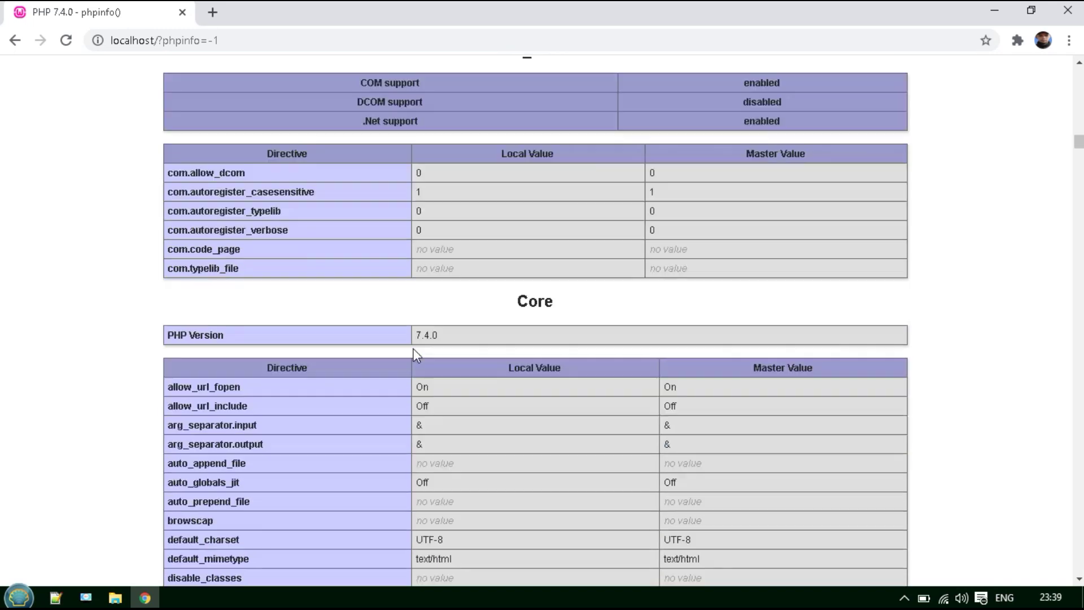
scroll(415, 356, down, 7)
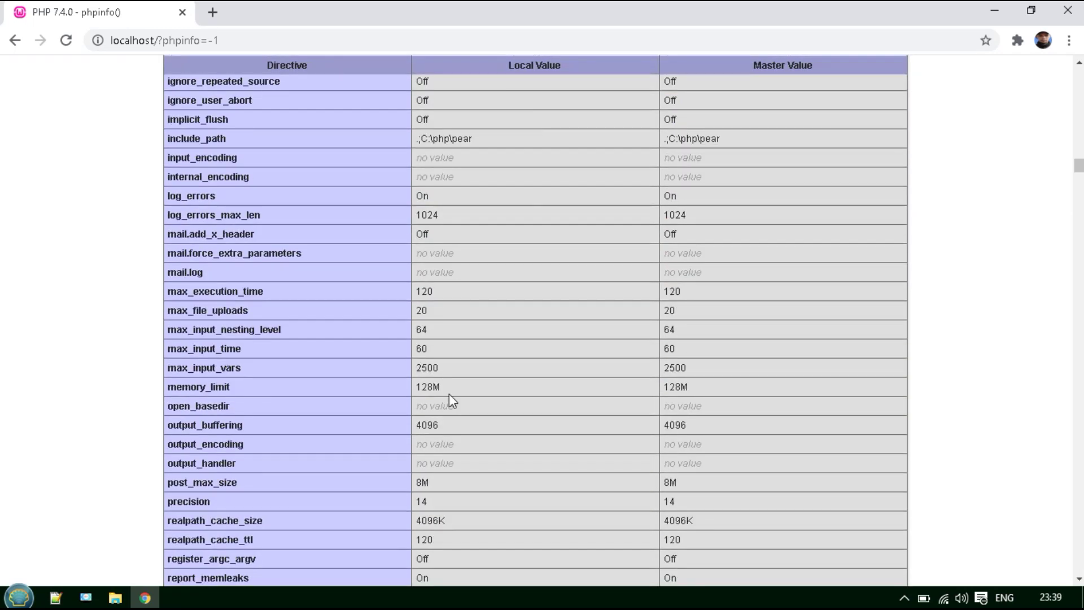
scroll(428, 415, down, 6)
scroll(428, 415, down, 20)
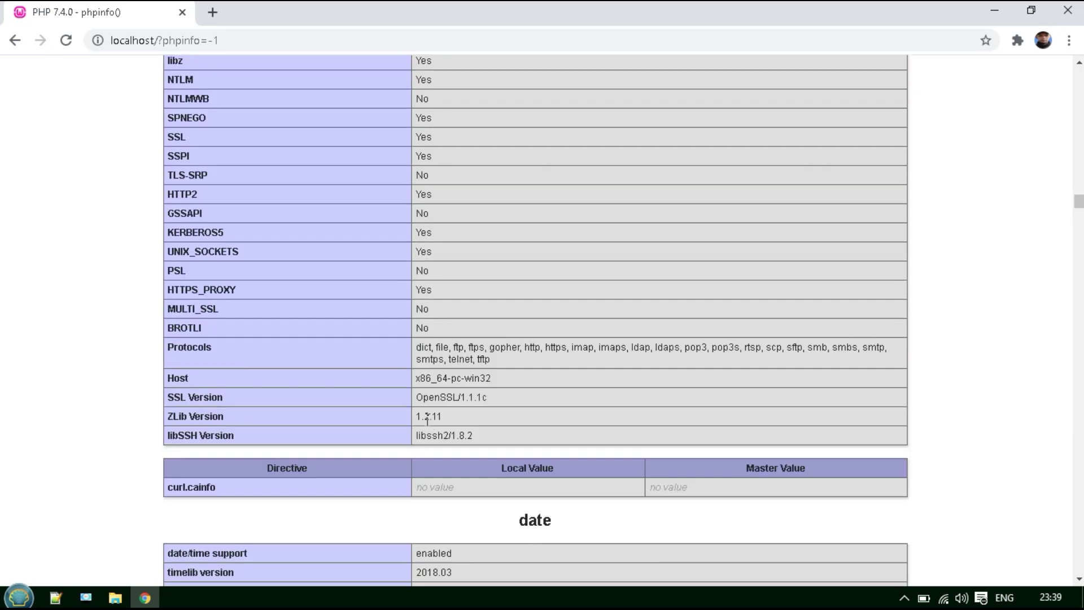
scroll(427, 419, down, 15)
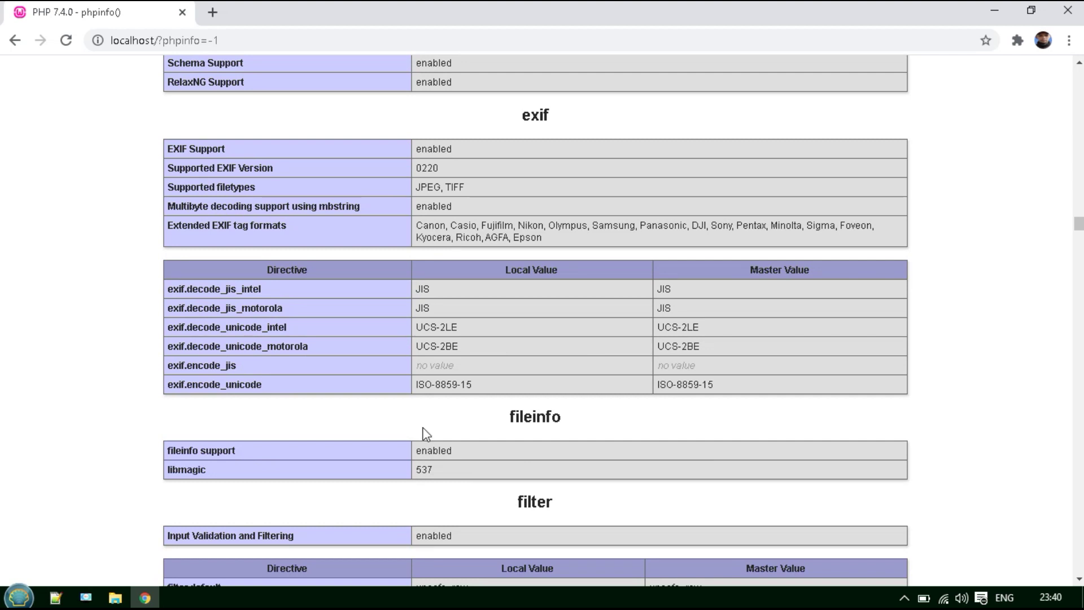
scroll(425, 434, down, 6)
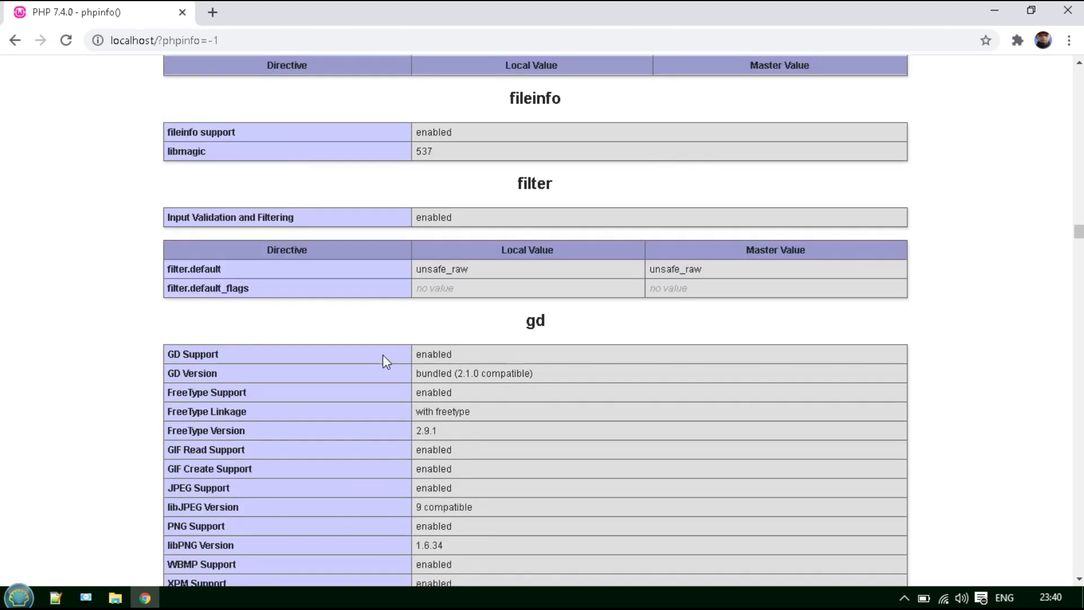
- Return to the WampServer homepage and check its localhost address
click(15, 42)
click(176, 41)
drag(176, 41, 102, 45)
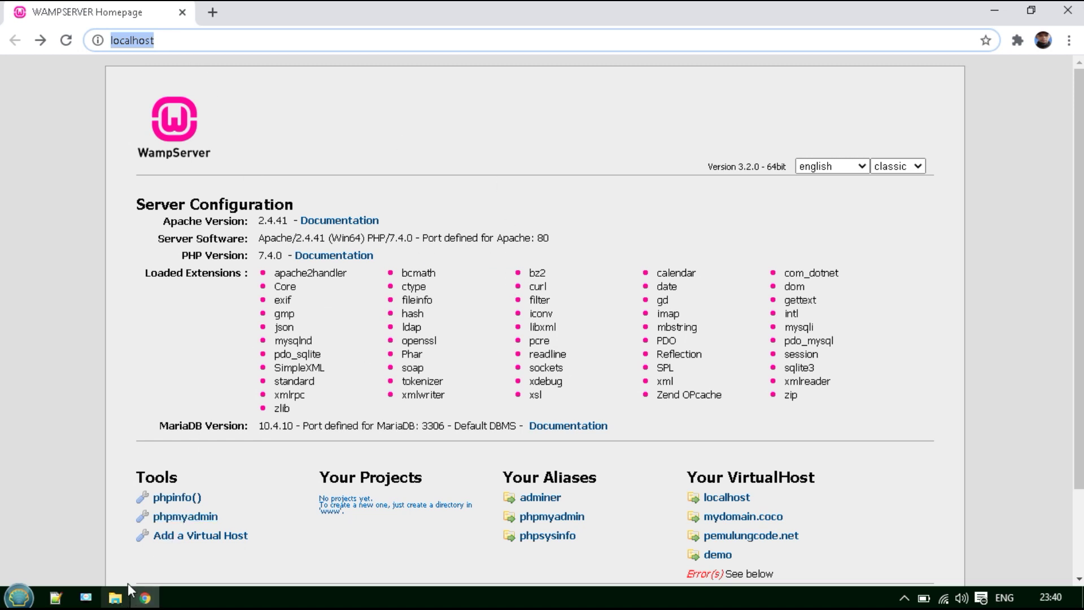
click(277, 157)
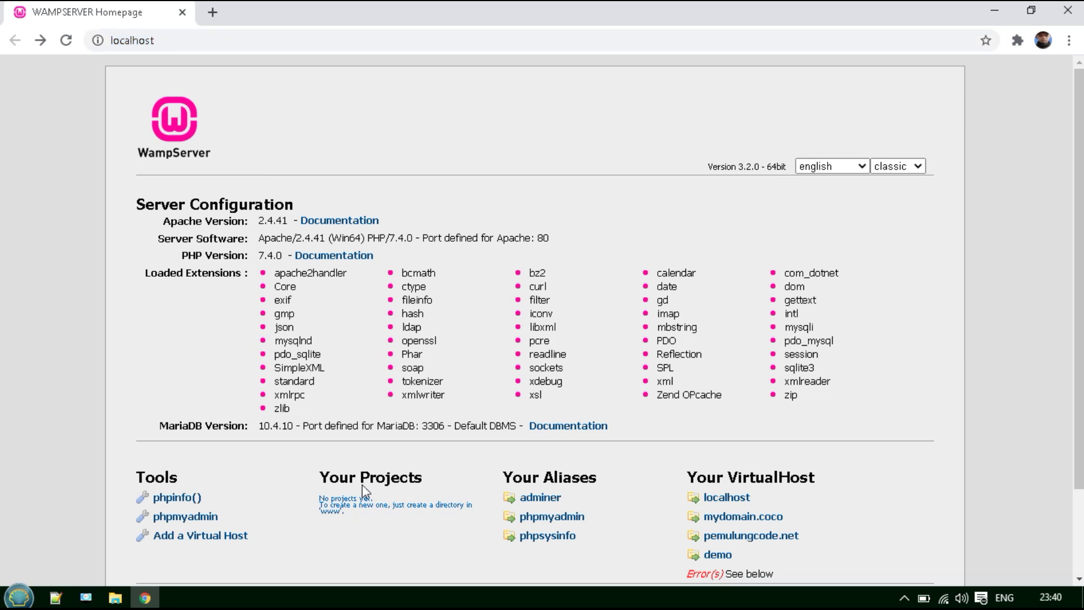
- Switch to File Explorer, inspect the www folder inside wamp64, and go back up to the C: drive
click(115, 598)
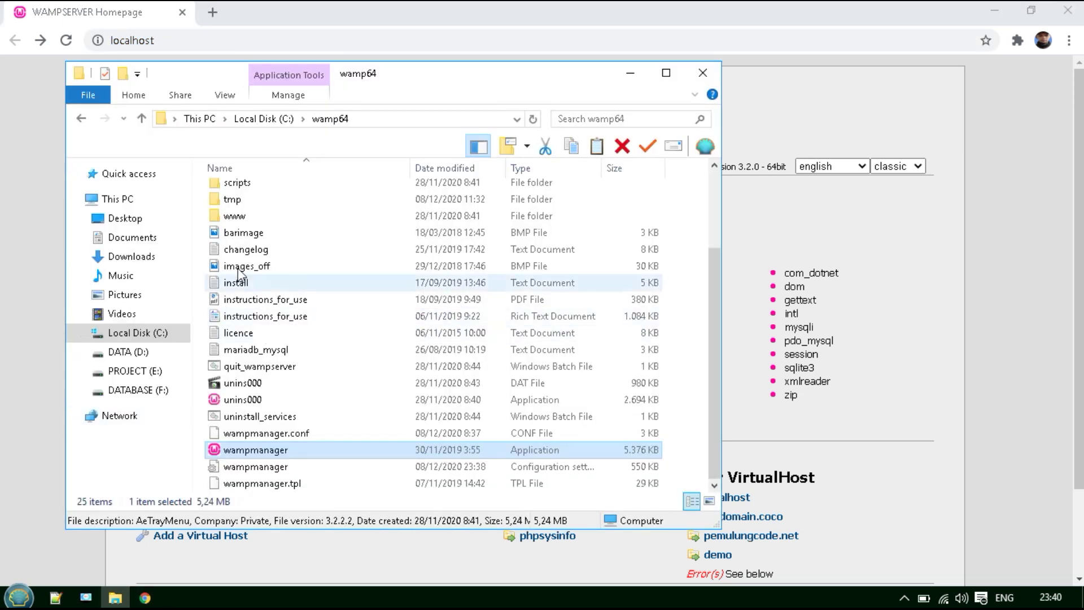
click(236, 217)
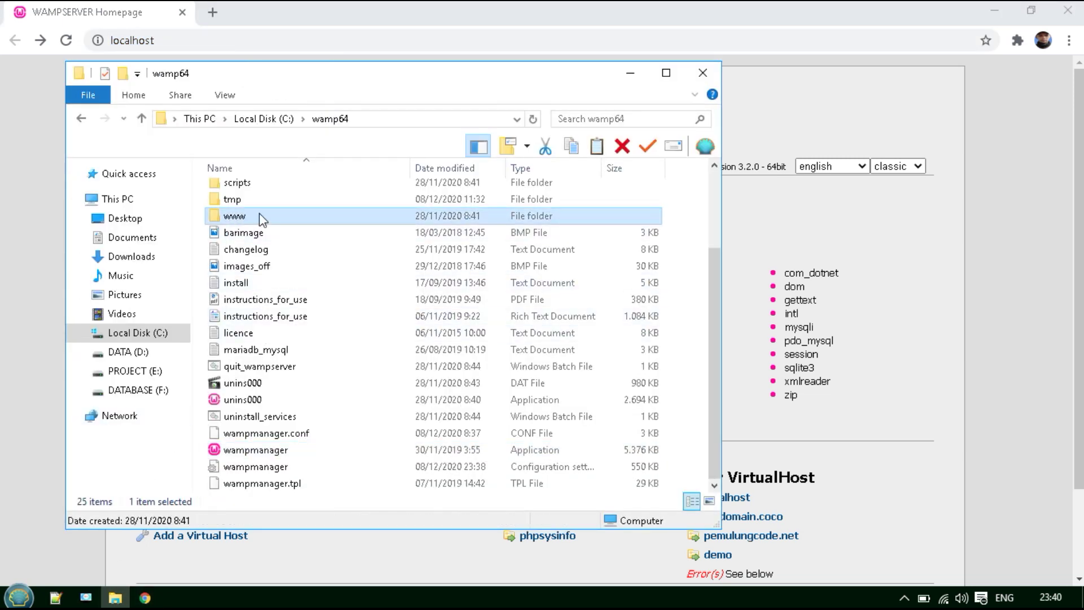
double_click(290, 217)
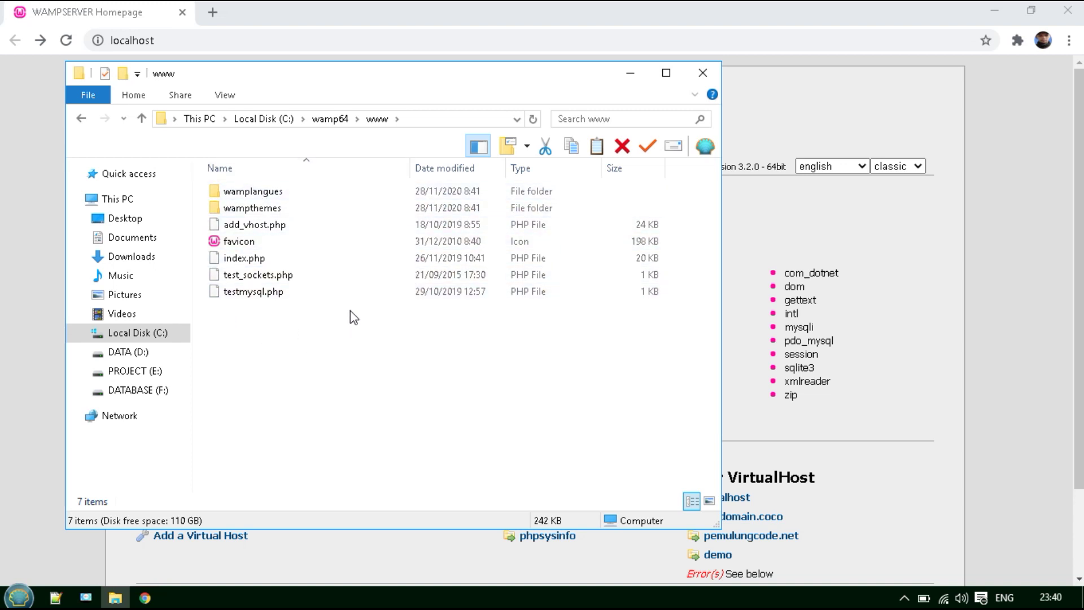
click(81, 122)
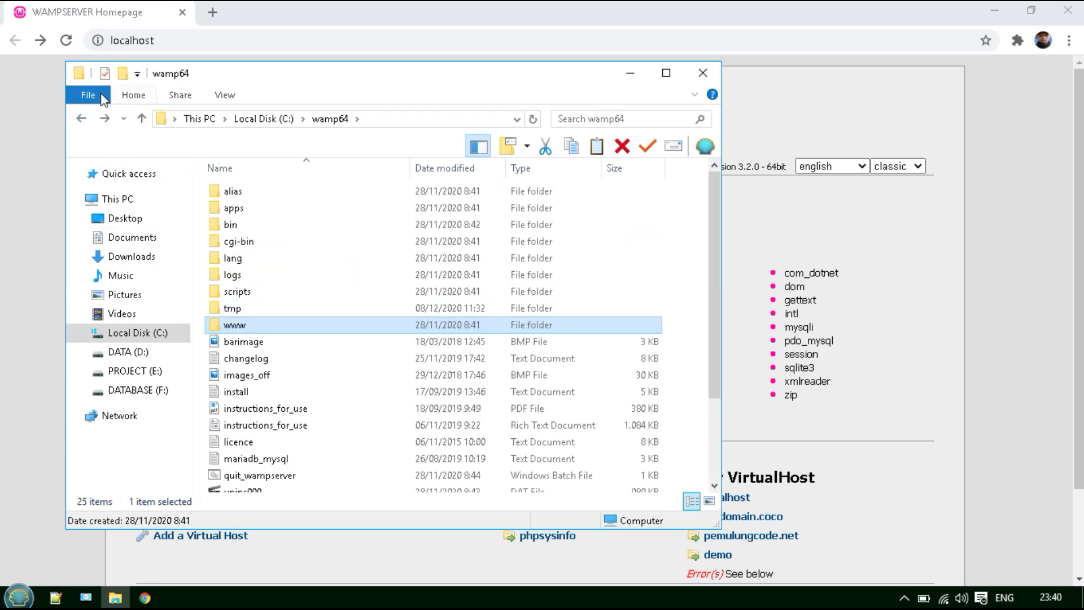
click(82, 121)
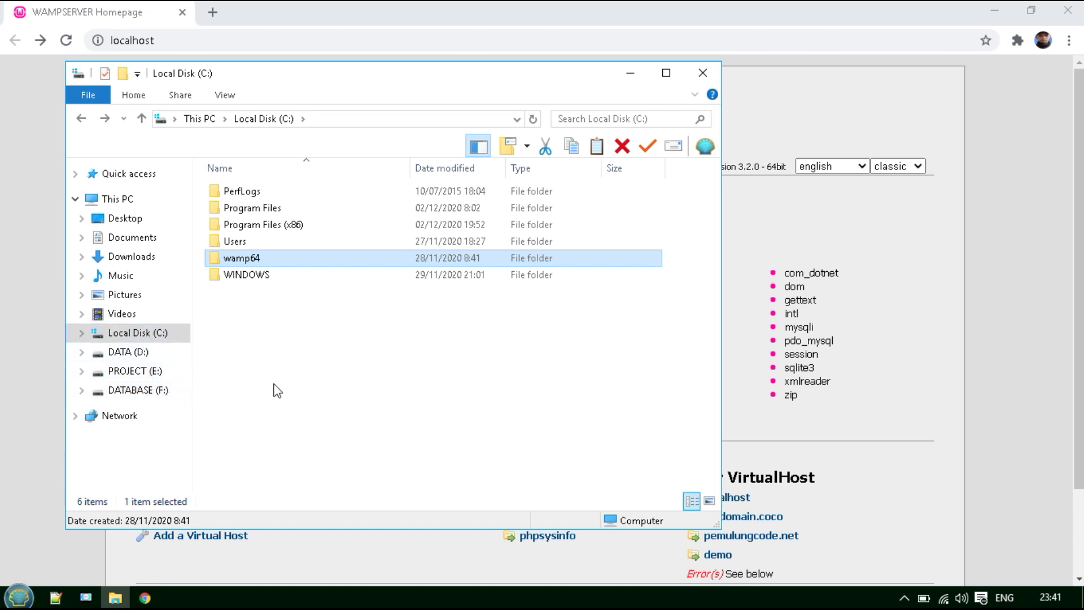
- Create a new folder named server on the DATABASE (F:) drive
click(156, 392)
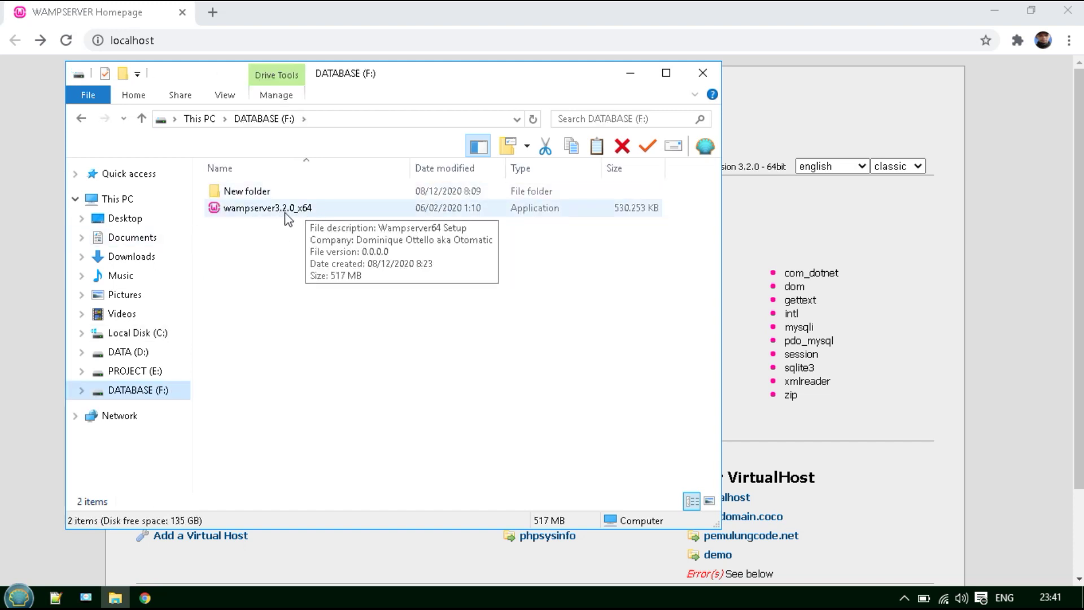
right_click(306, 297)
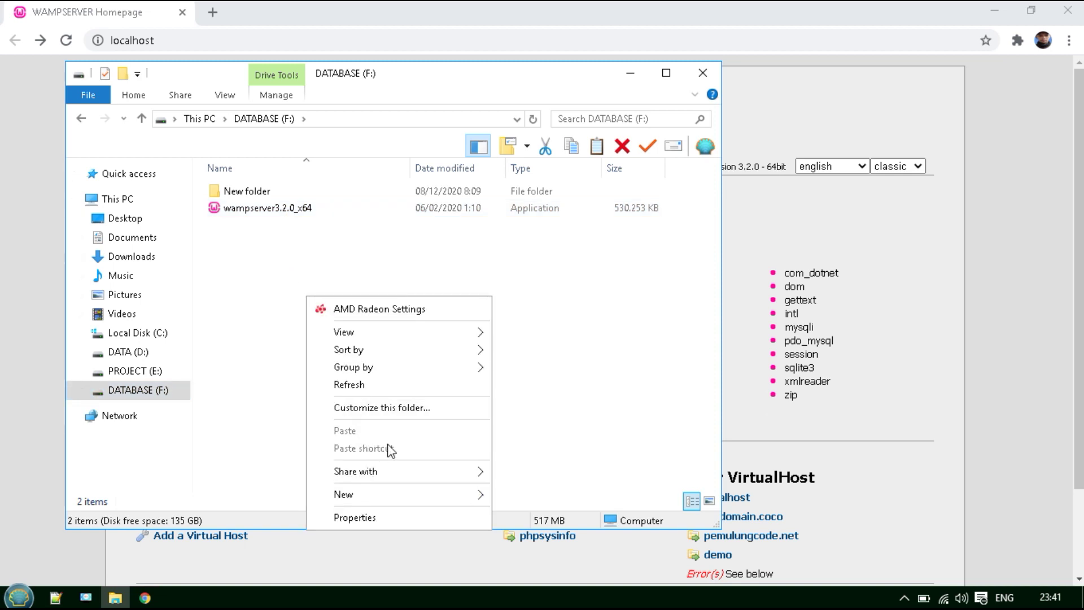
mouse_move(414, 496)
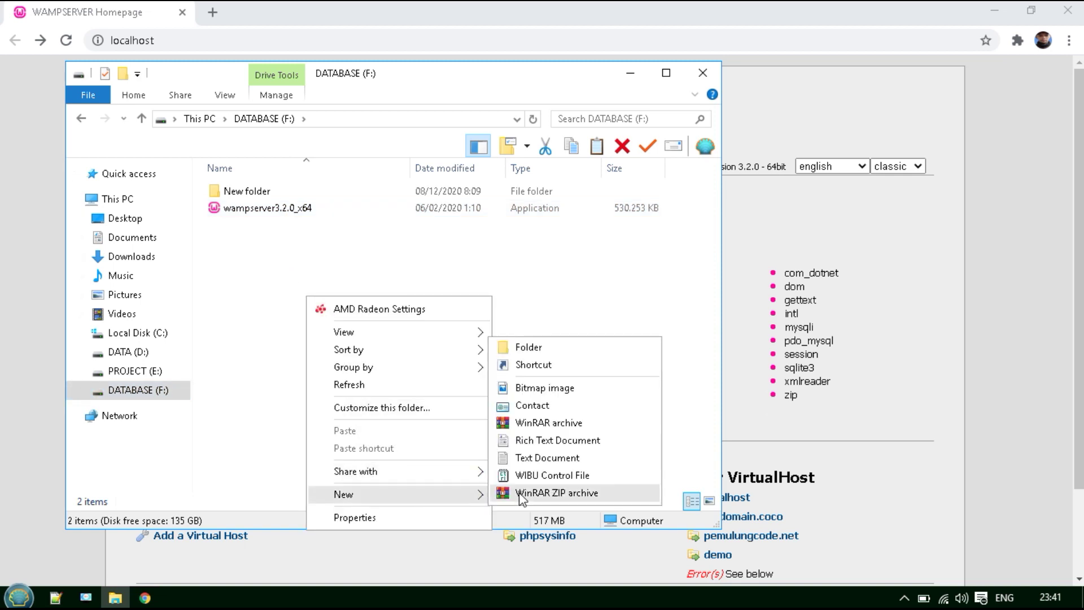
click(537, 348)
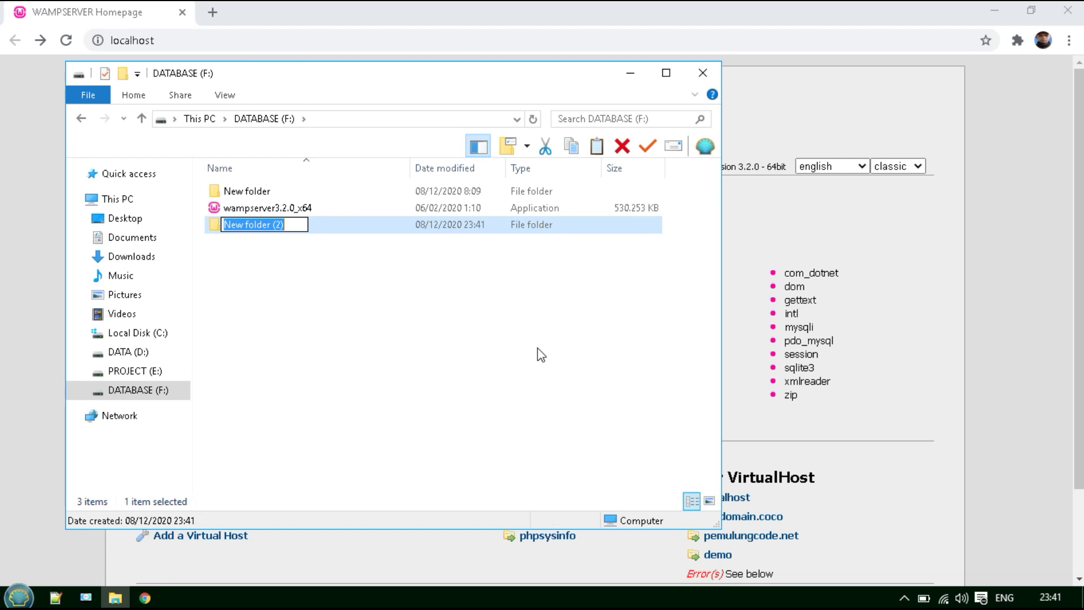
text(ser)
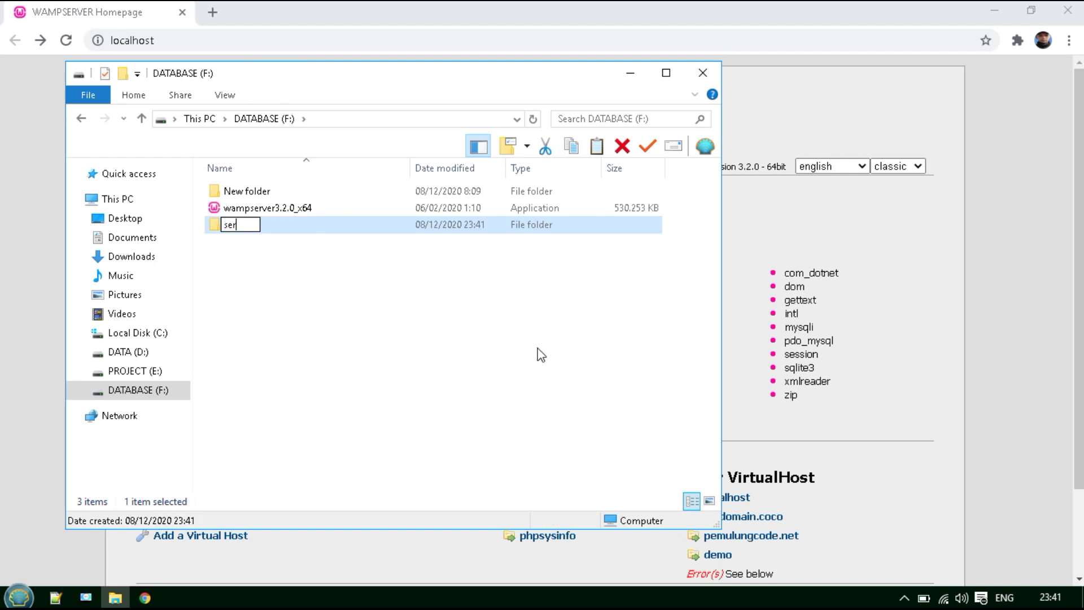
text(ver)
key(Return)
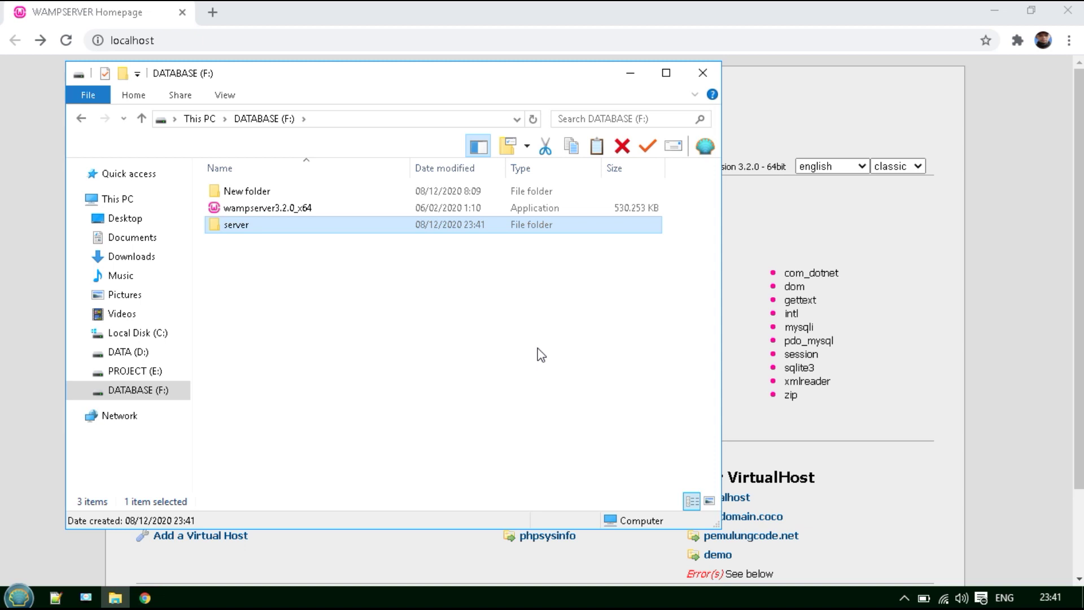
- Switch back to Chrome, open the Add a Virtual Host form, and review the naming rules for the virtual host
click(747, 233)
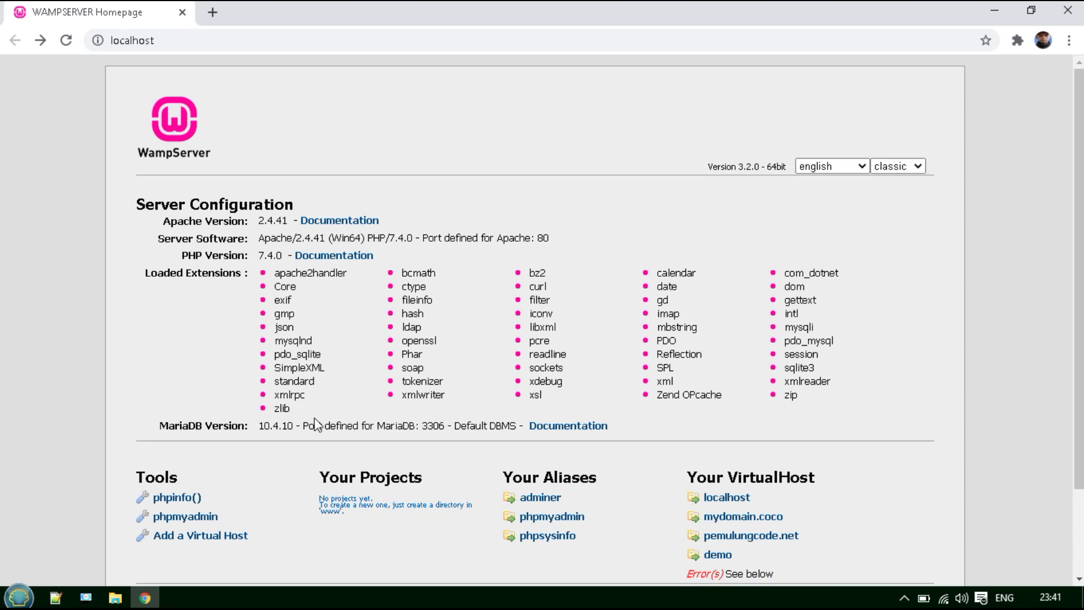
click(181, 541)
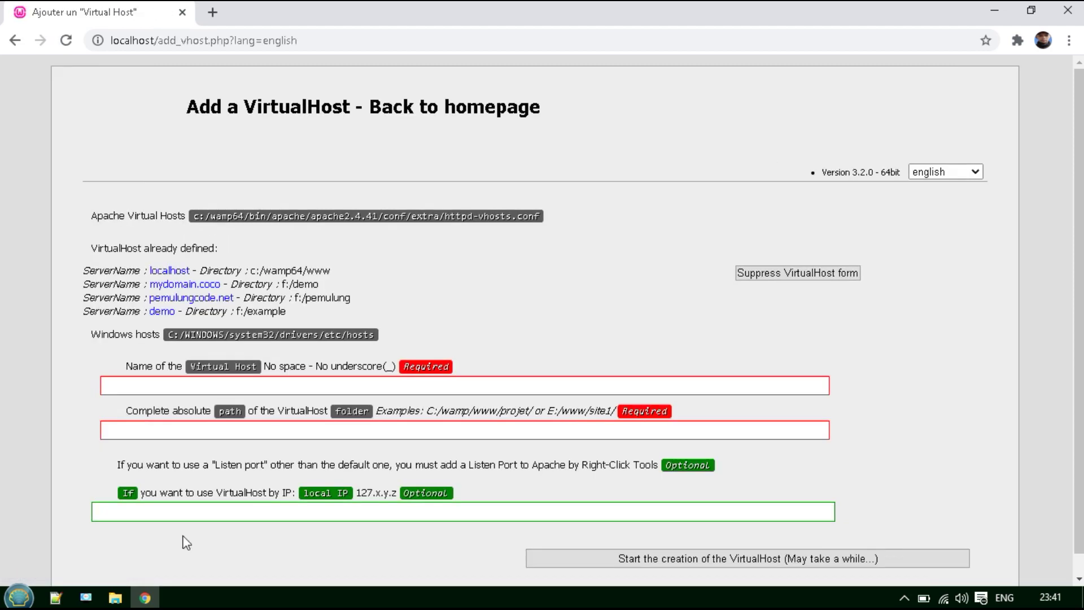
click(121, 386)
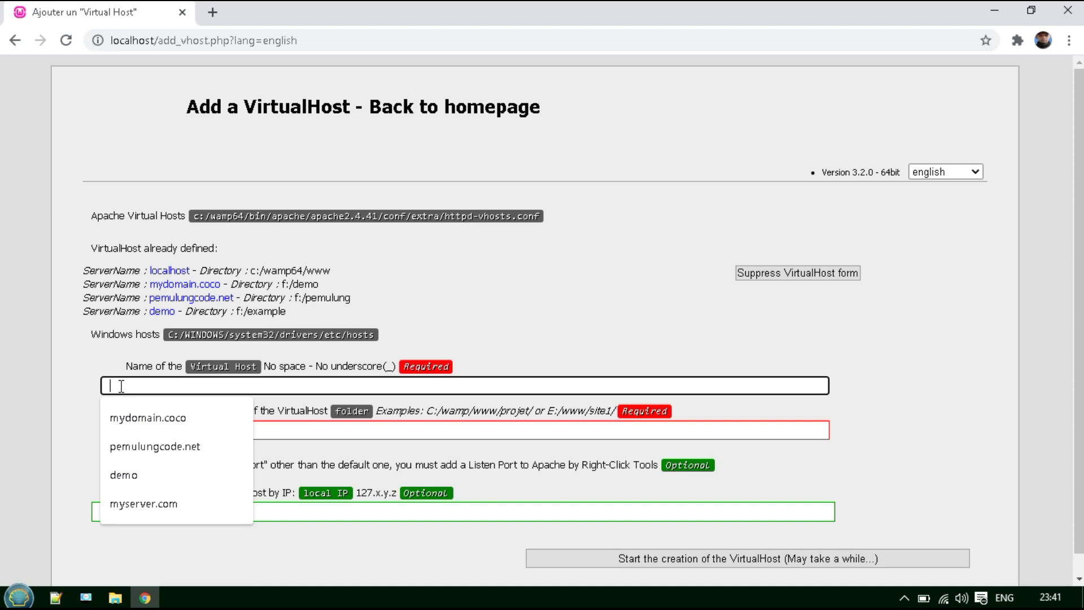
click(265, 369)
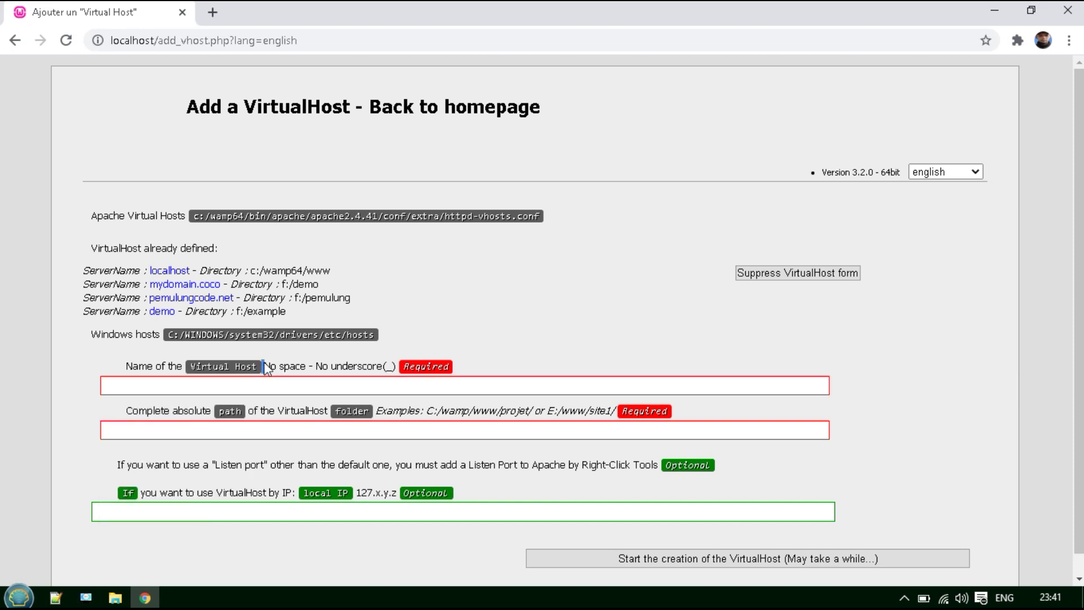
drag(316, 366, 397, 365)
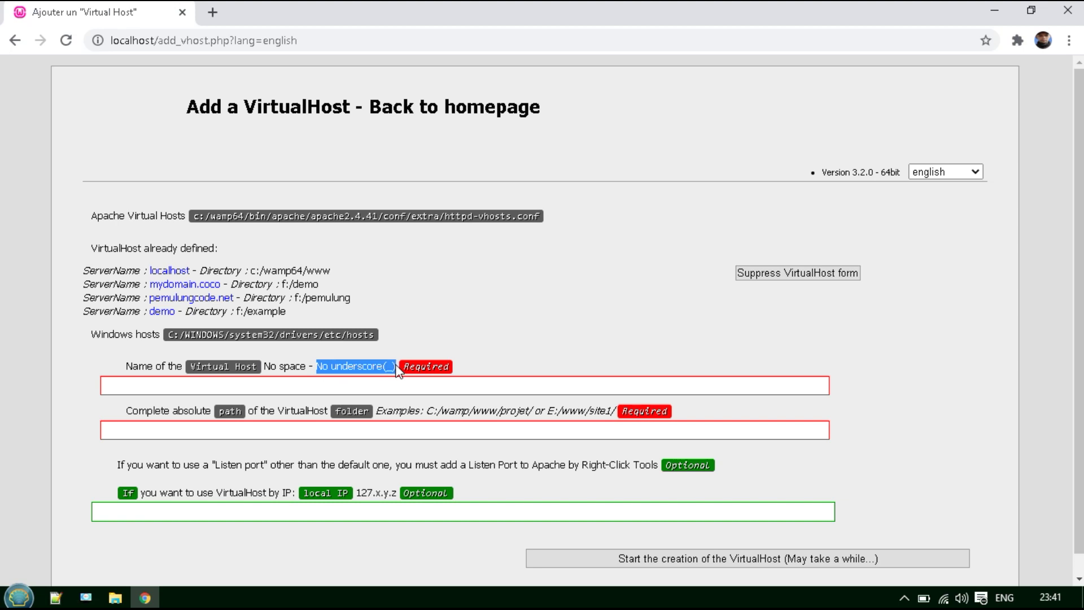
- Enter myserver.com as the name of the virtual host
click(254, 384)
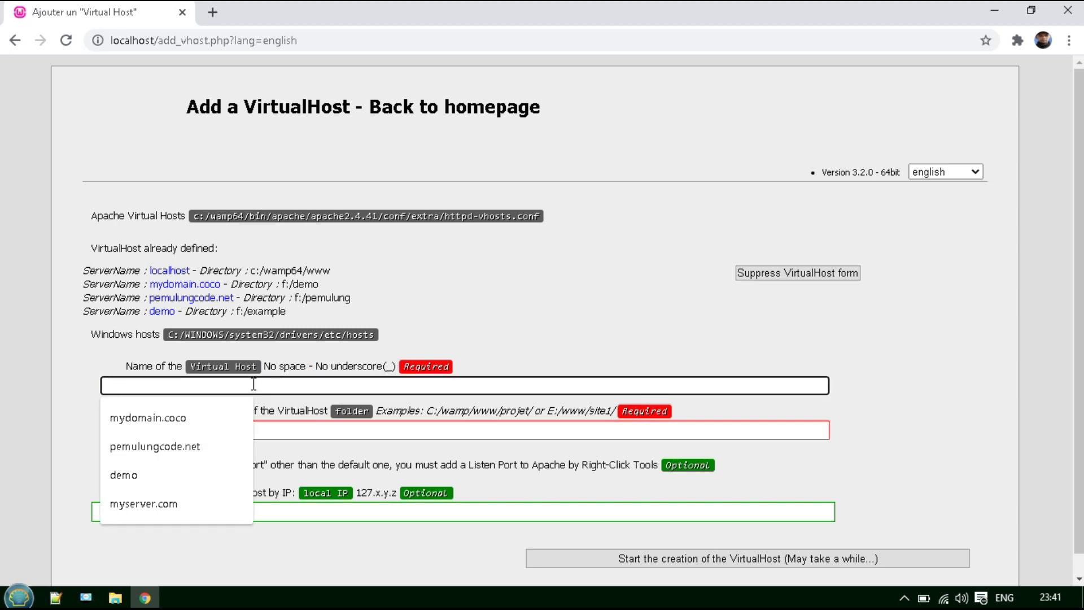
text(myserver)
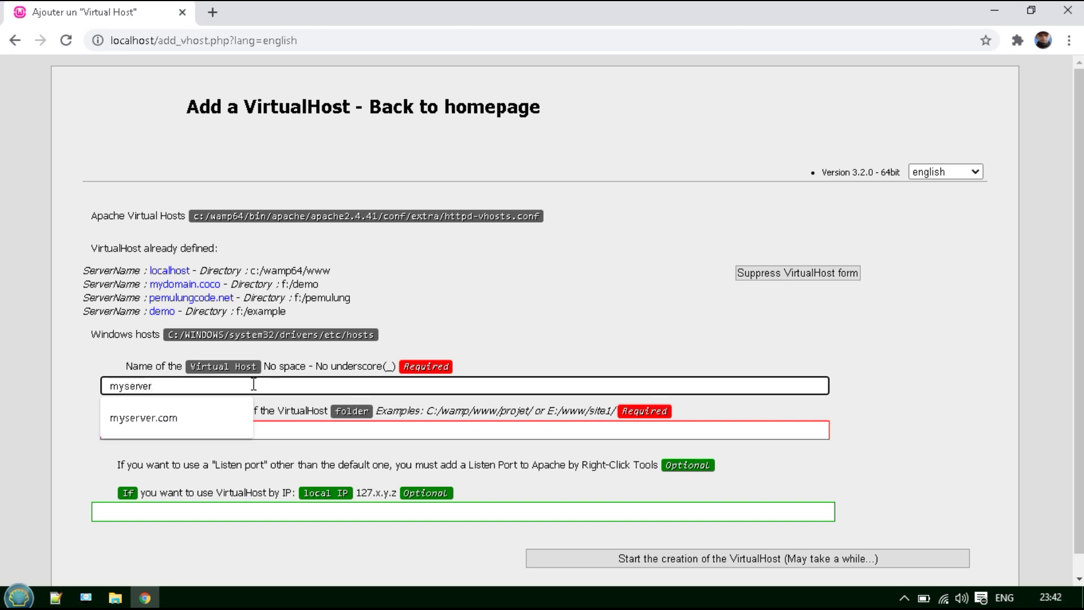
text(.com)
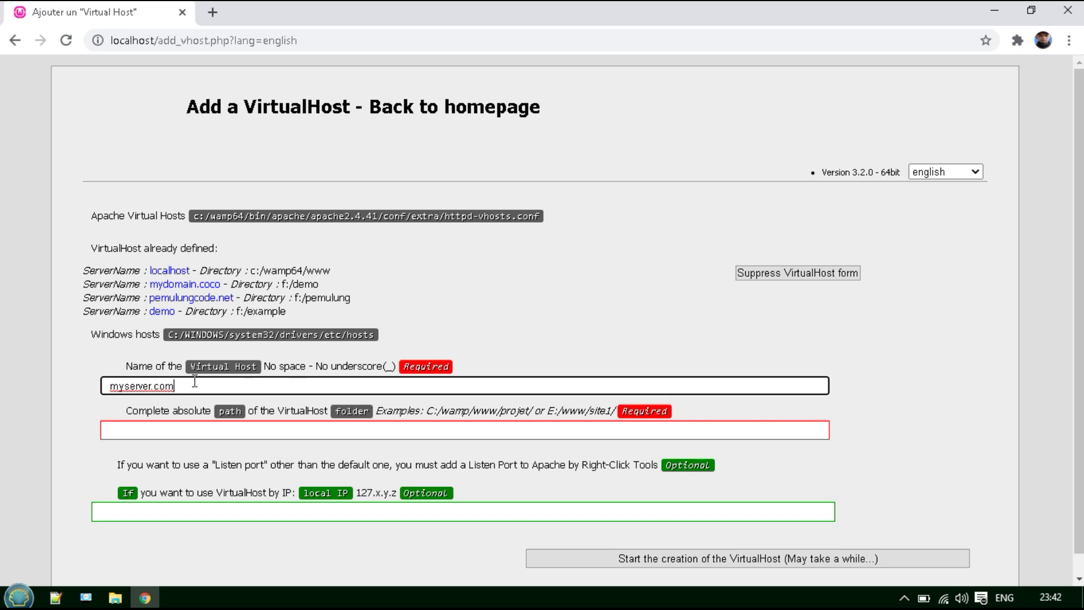
drag(176, 385, 94, 401)
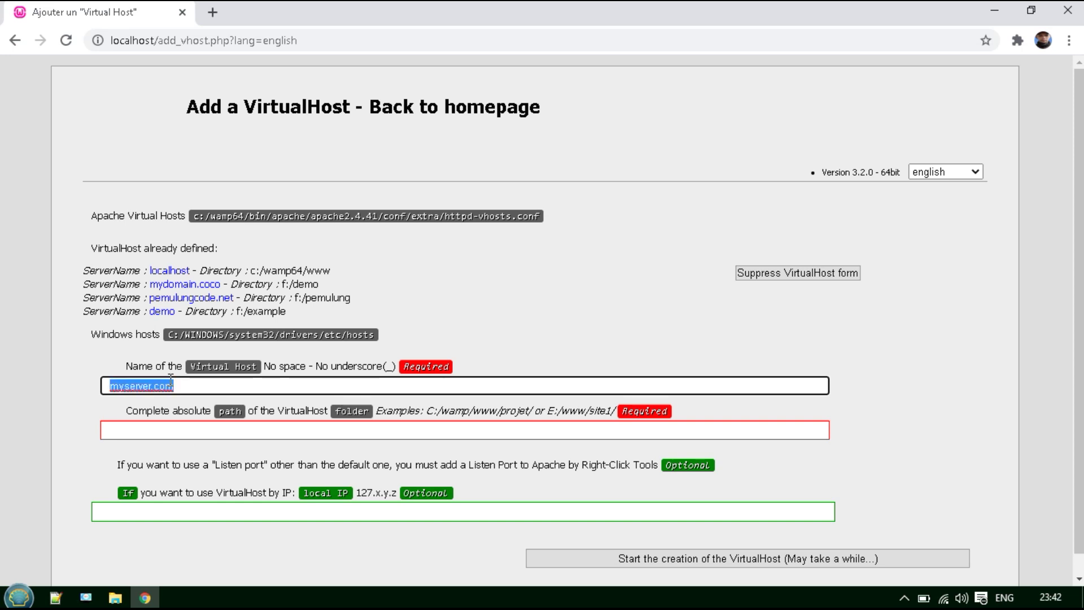
- Enter F:/server as the complete absolute path of the virtual host folder
click(171, 432)
text(F)
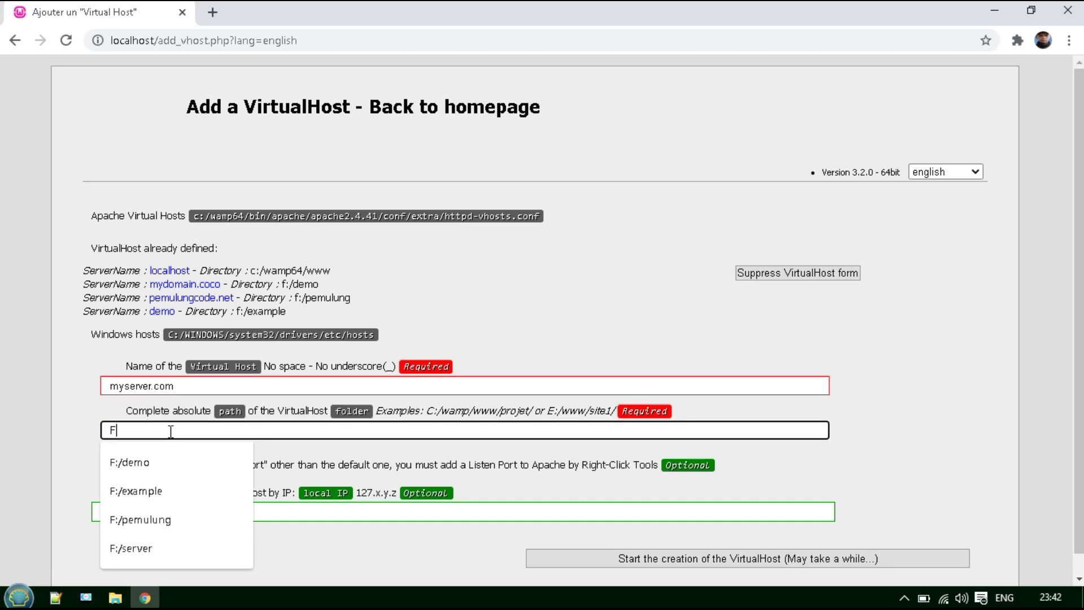
text(:/)
key(Left)
key(Left)
key(Left)
key(shift+Right)
key(End)
text(ser)
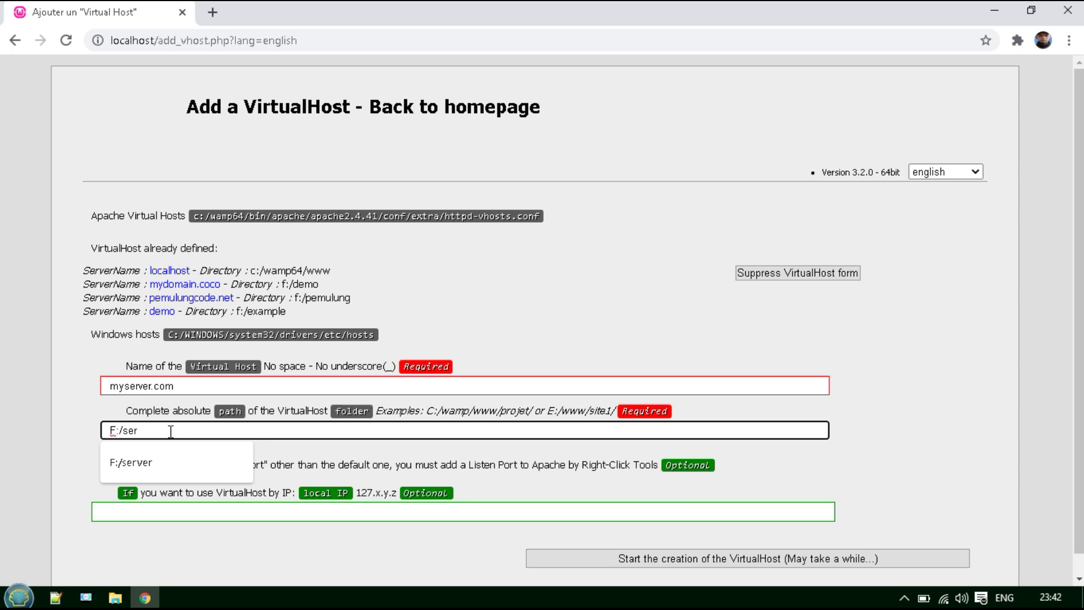
text(ver)
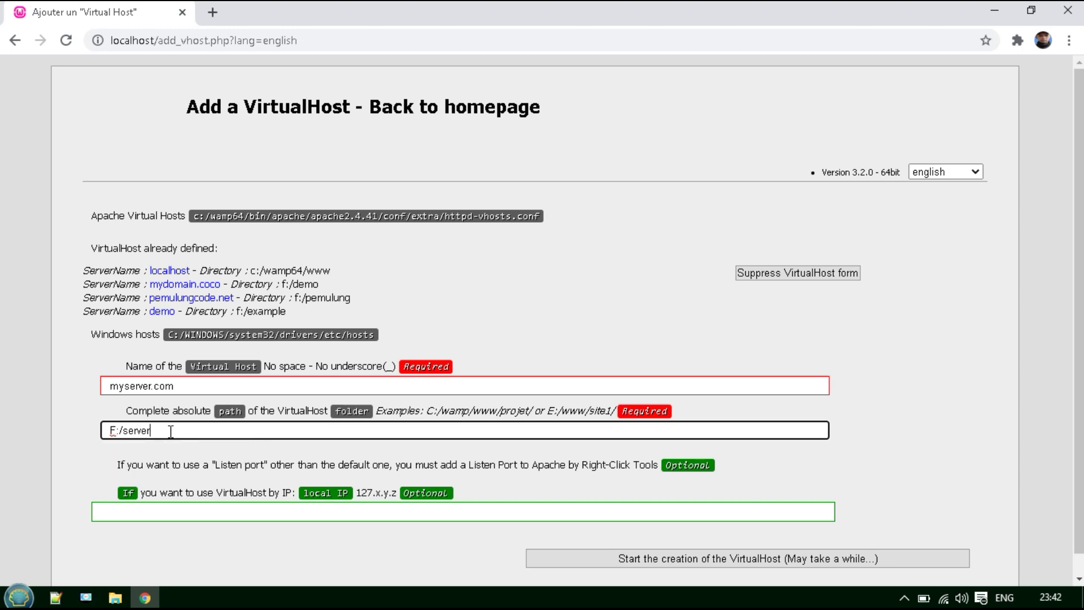
- Start the creation of the virtual host and read through the resulting message
click(704, 562)
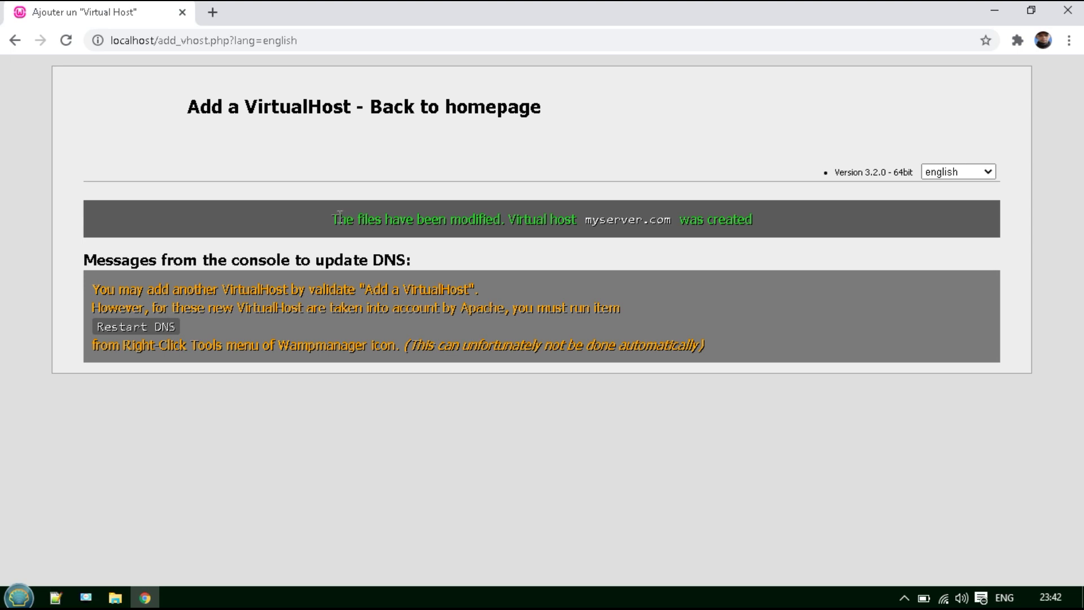
drag(332, 219, 558, 219)
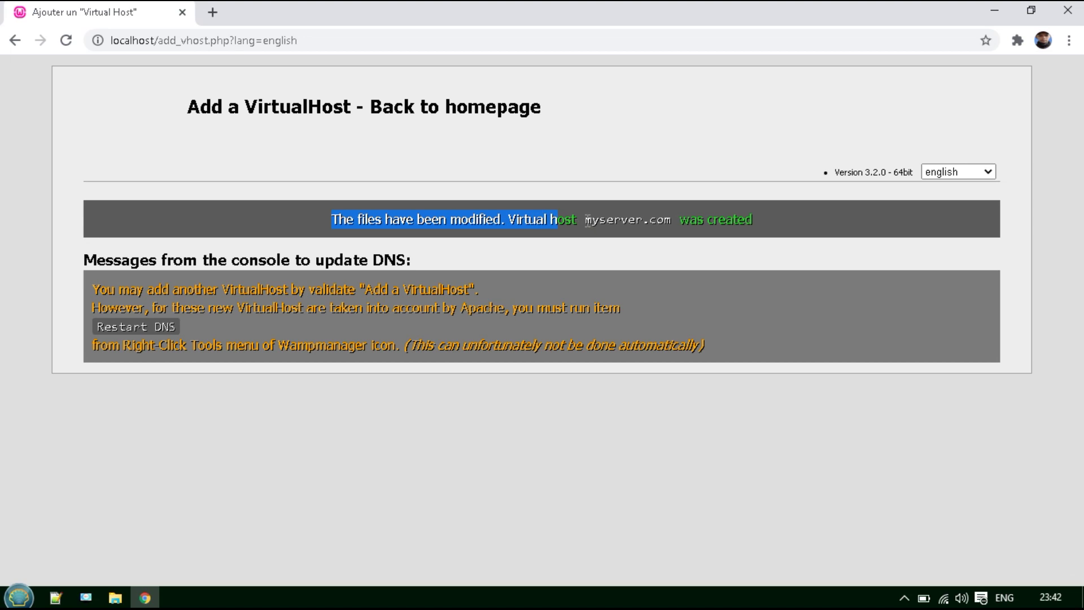
drag(586, 220, 666, 228)
drag(678, 219, 762, 218)
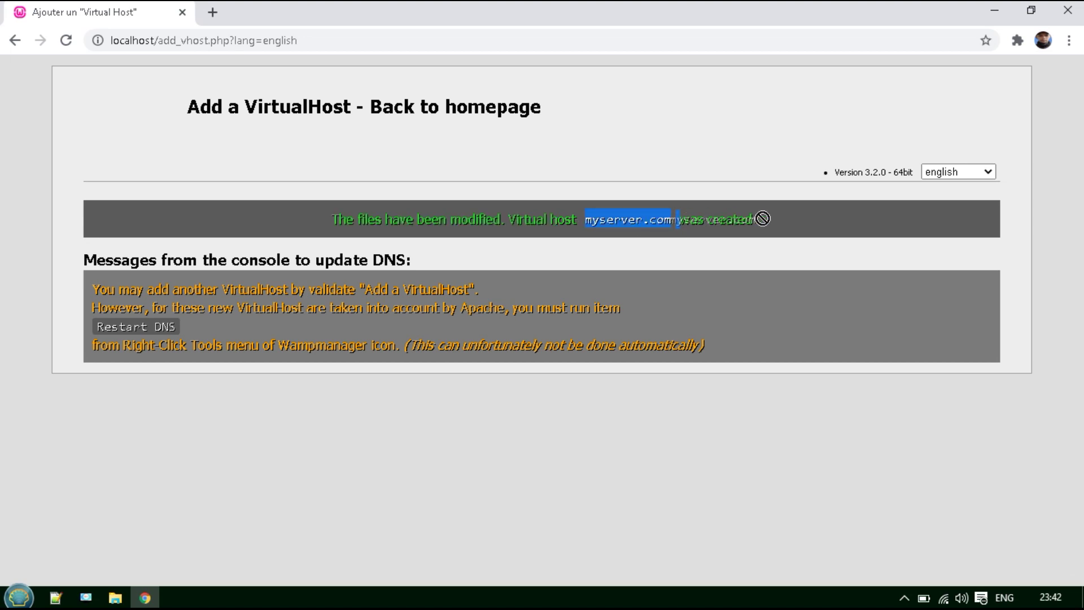
click(764, 220)
- Restart DNS through WampServer's tools so Apache takes the new virtual host into account
click(903, 597)
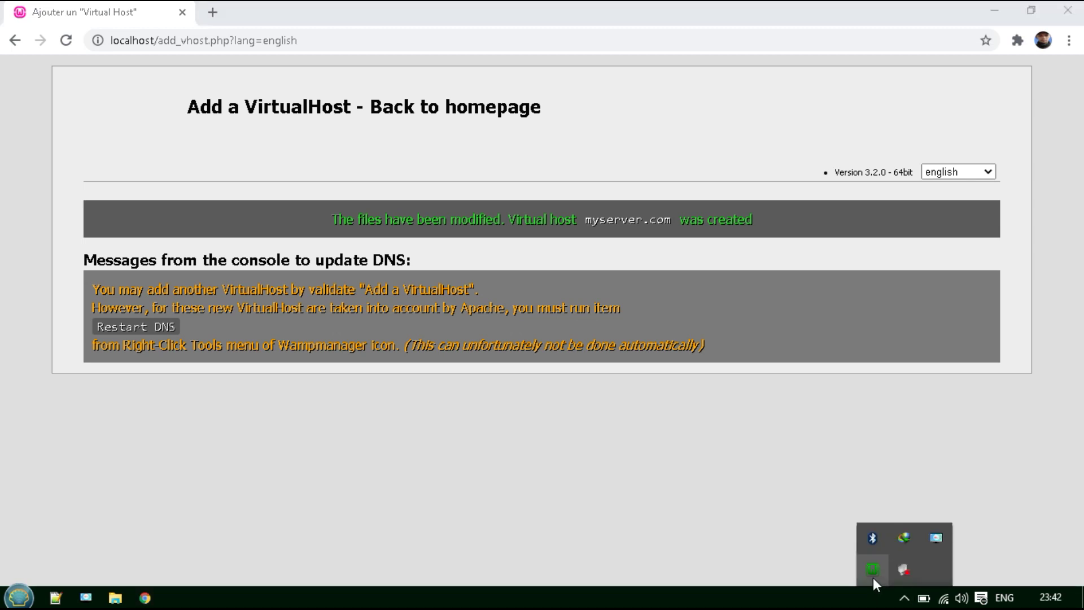
right_click(873, 578)
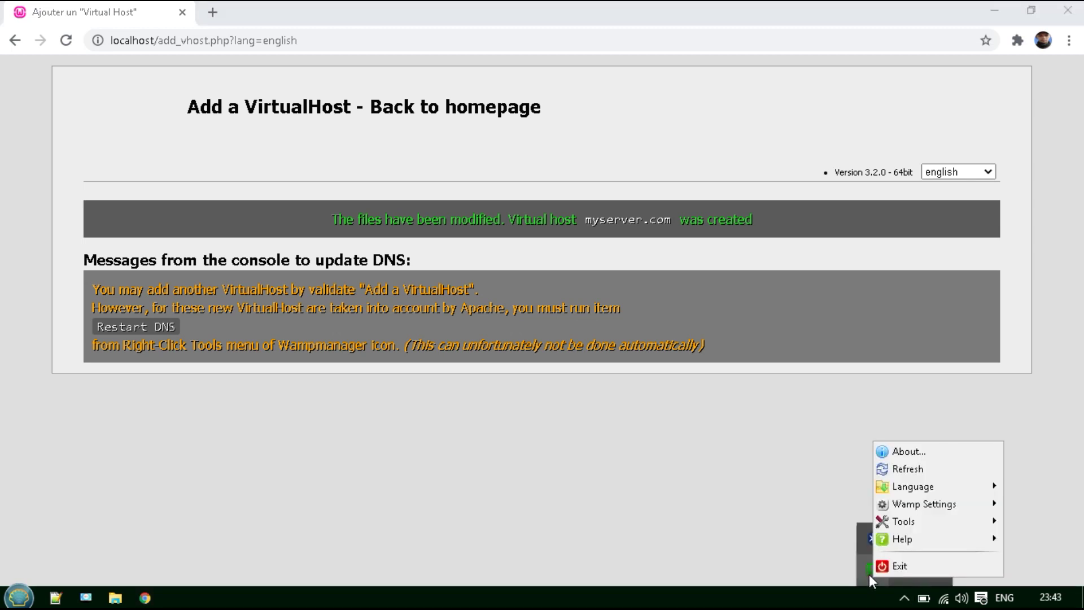
mouse_move(896, 523)
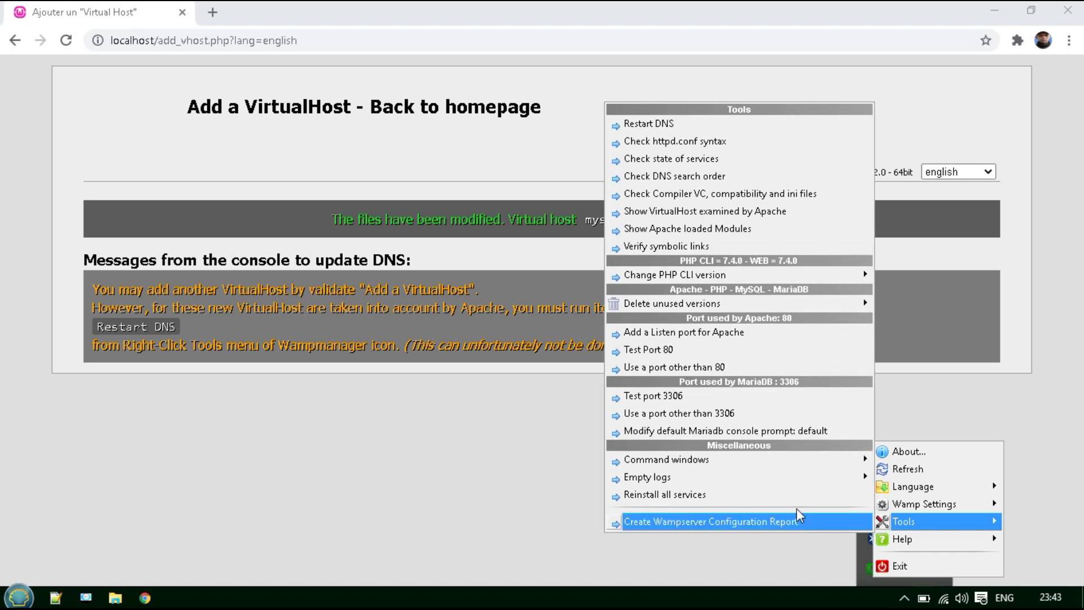
click(673, 123)
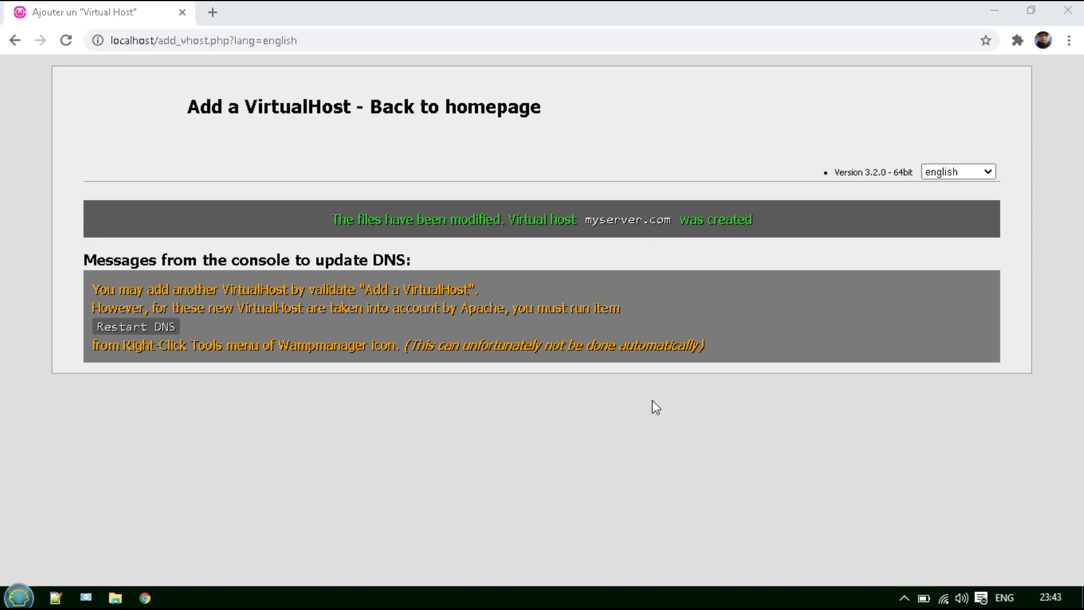
- Check the status of the WampServer services during the restart and return to the WampServer homepage in the browser
click(904, 599)
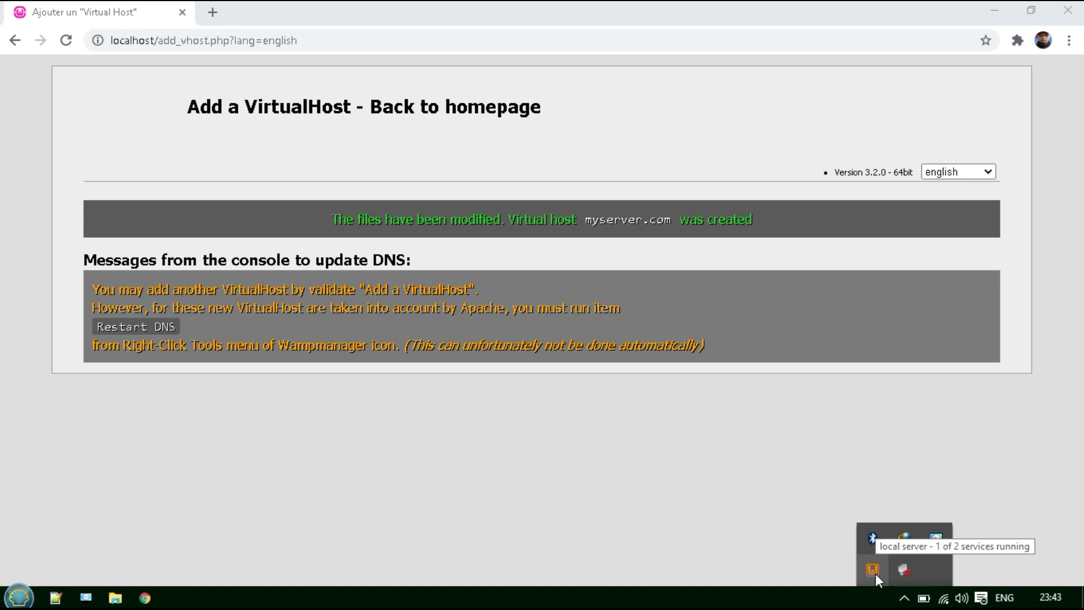
click(21, 42)
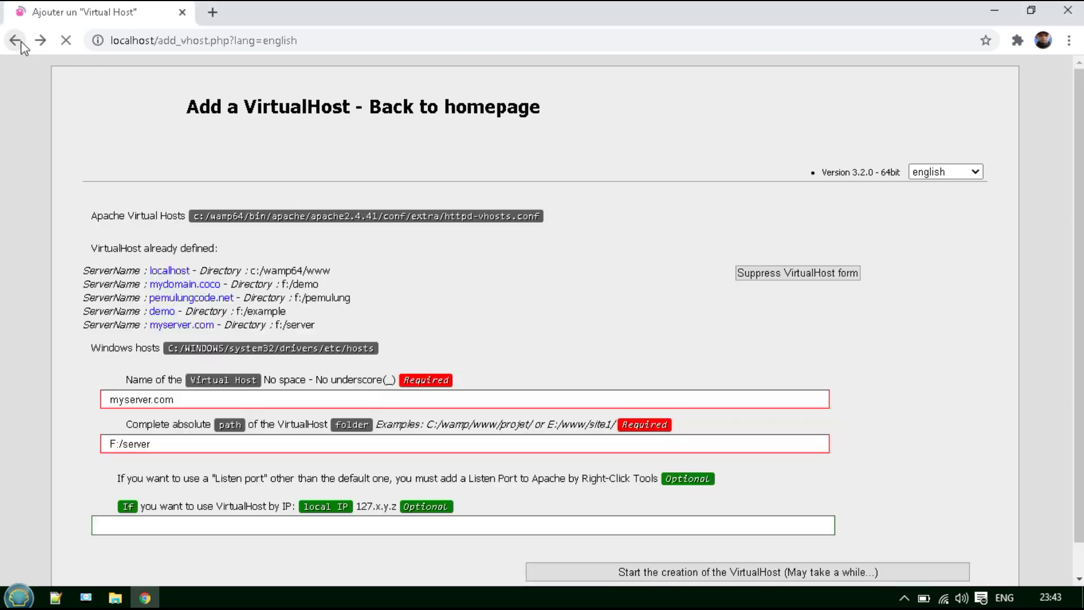
click(21, 41)
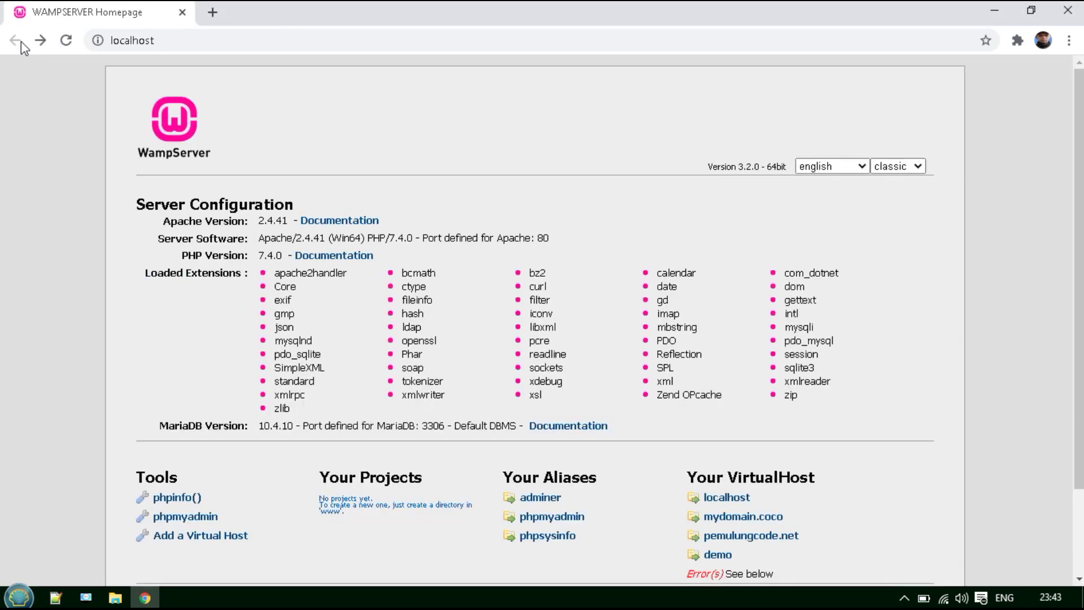
click(903, 598)
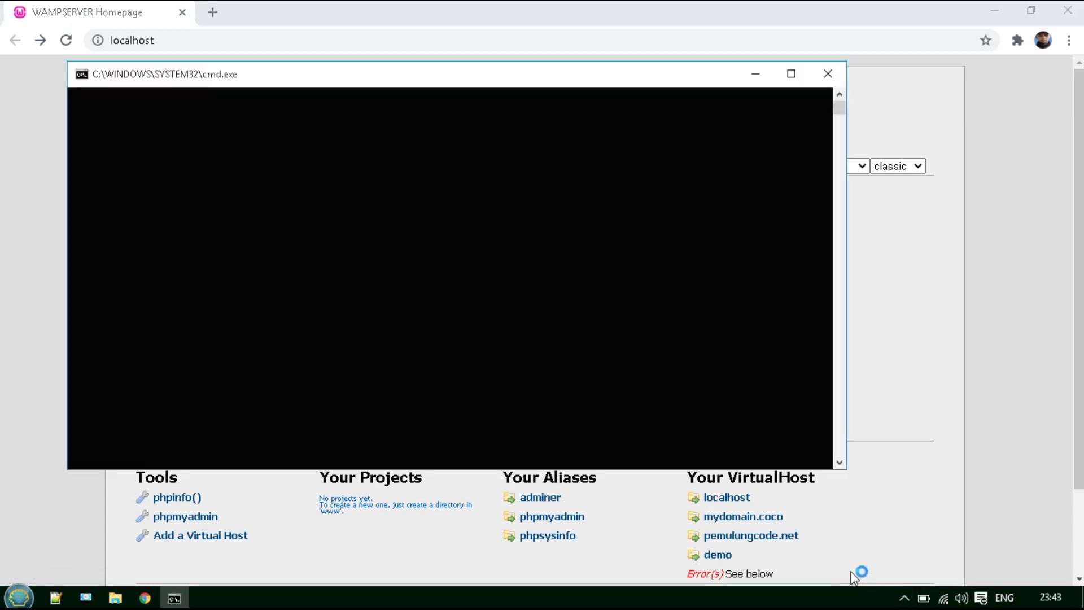
click(903, 600)
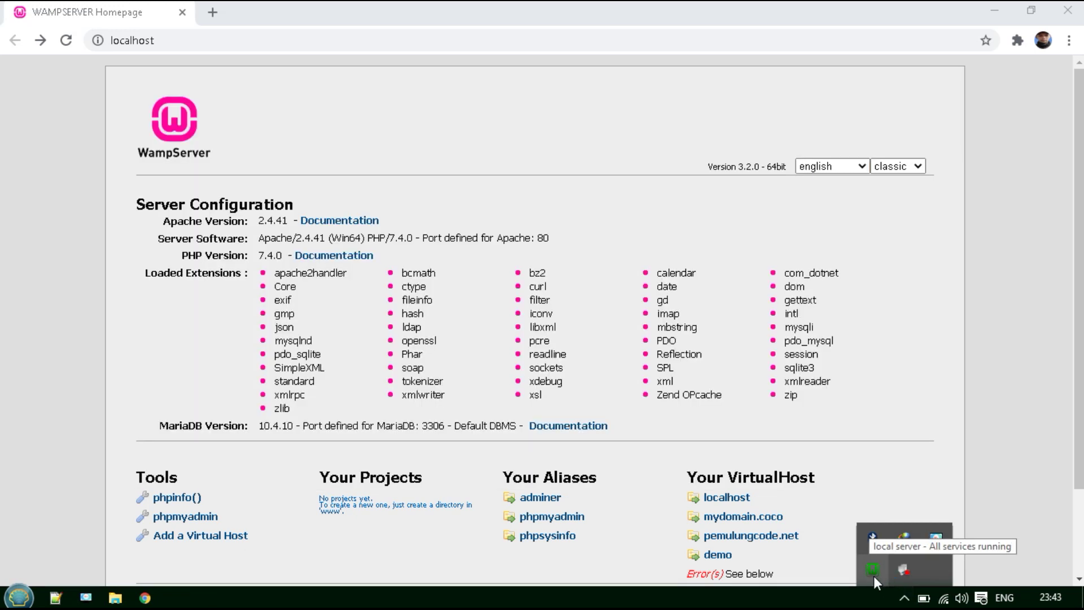
- Load myserver.com in a new browser tab to test the virtual host
click(212, 12)
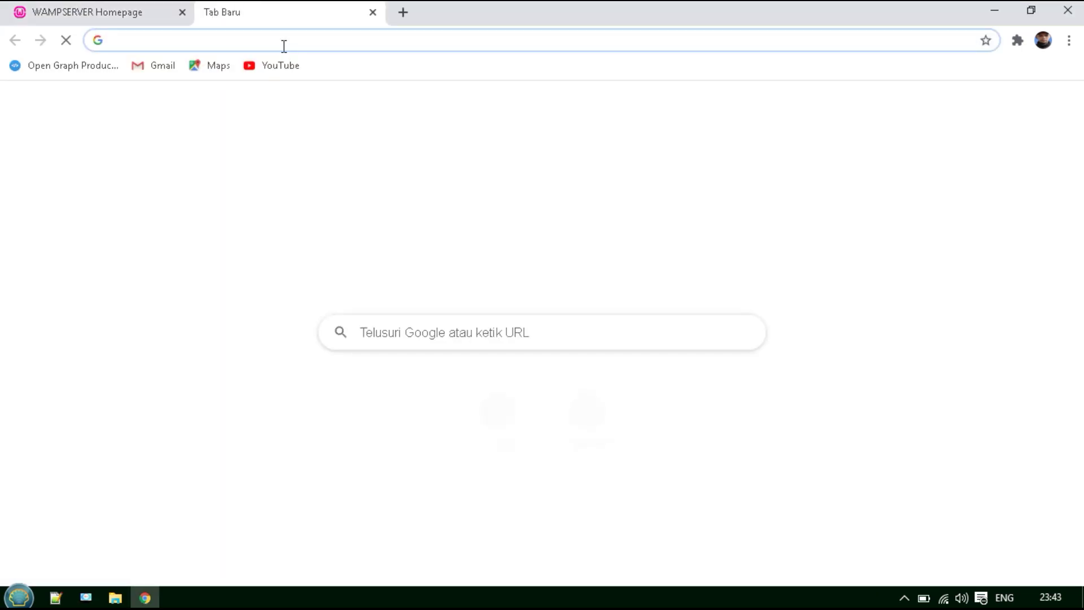
text(my)
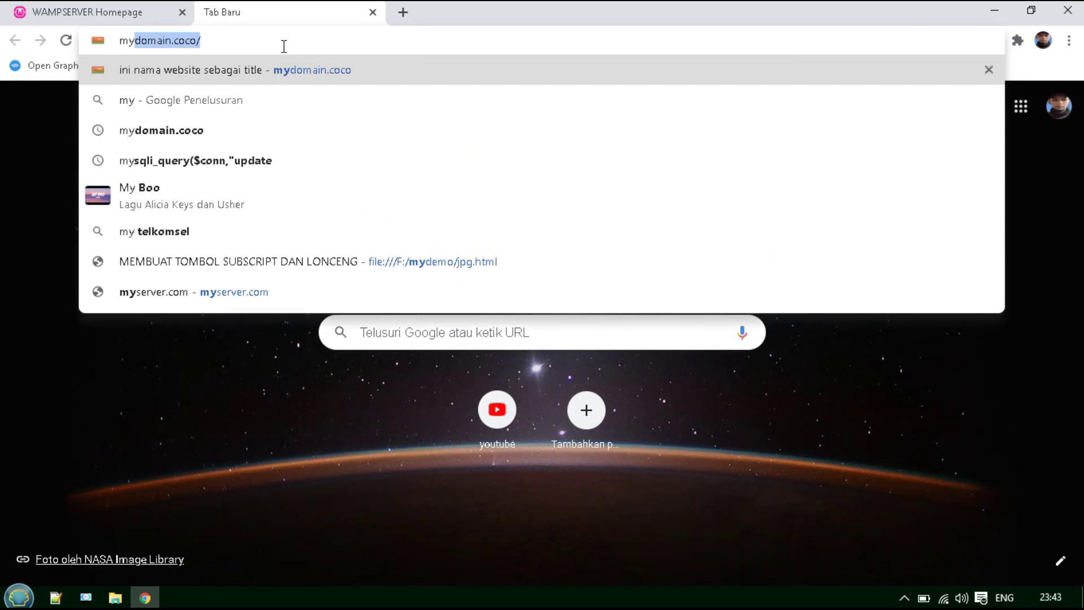
text(sy)
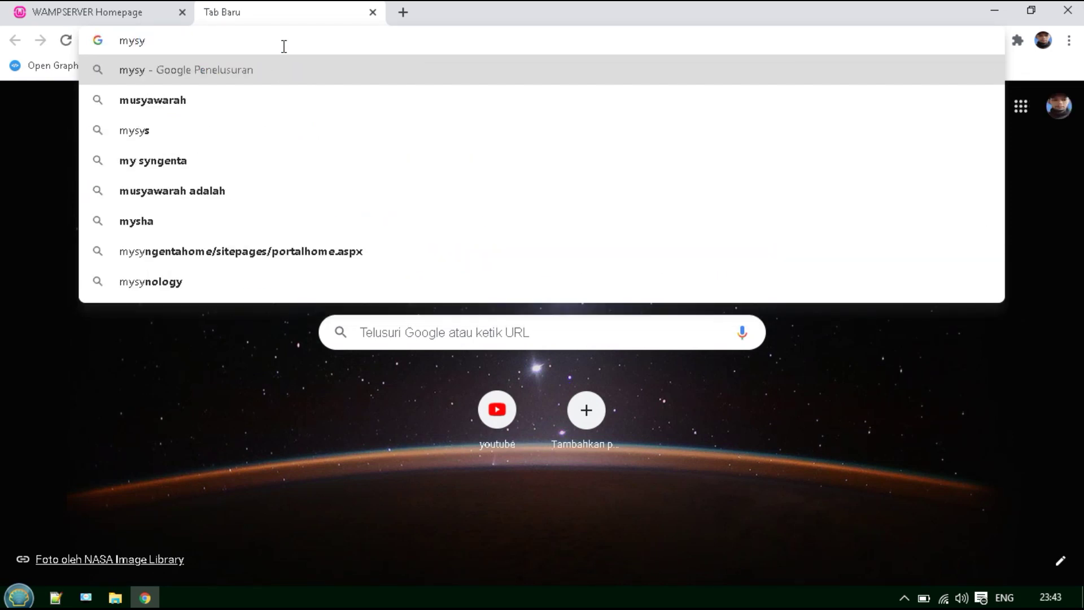
key(BackSpace)
text(er)
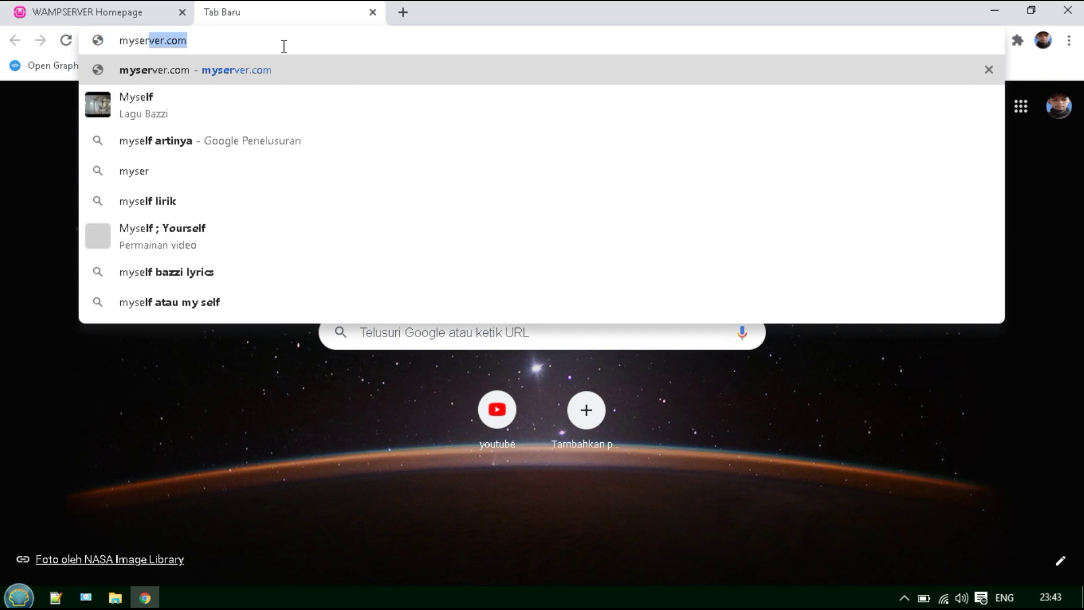
text(ver.com)
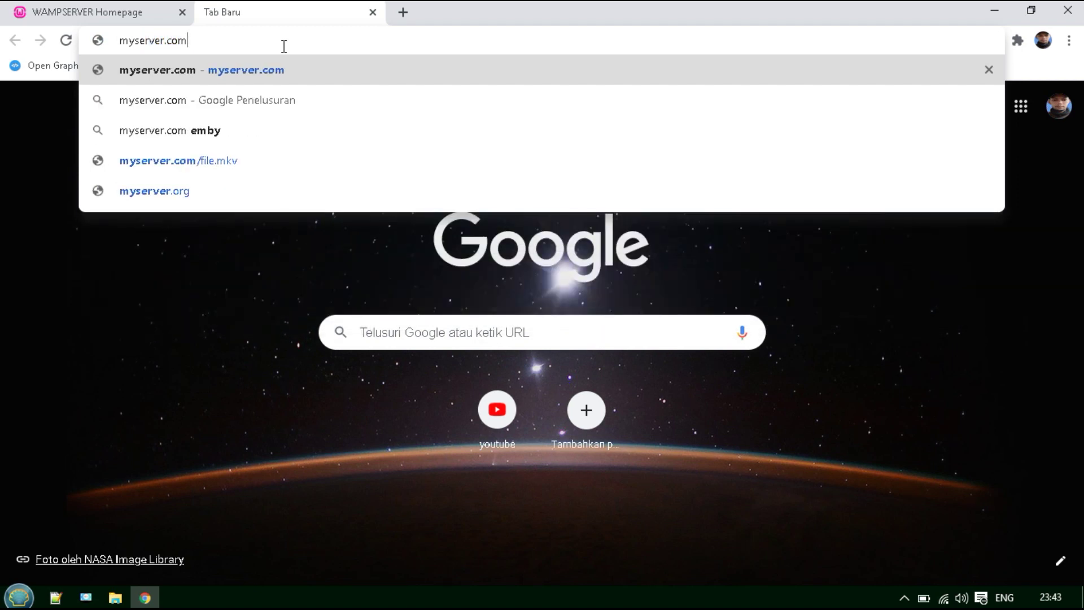
key(Return)
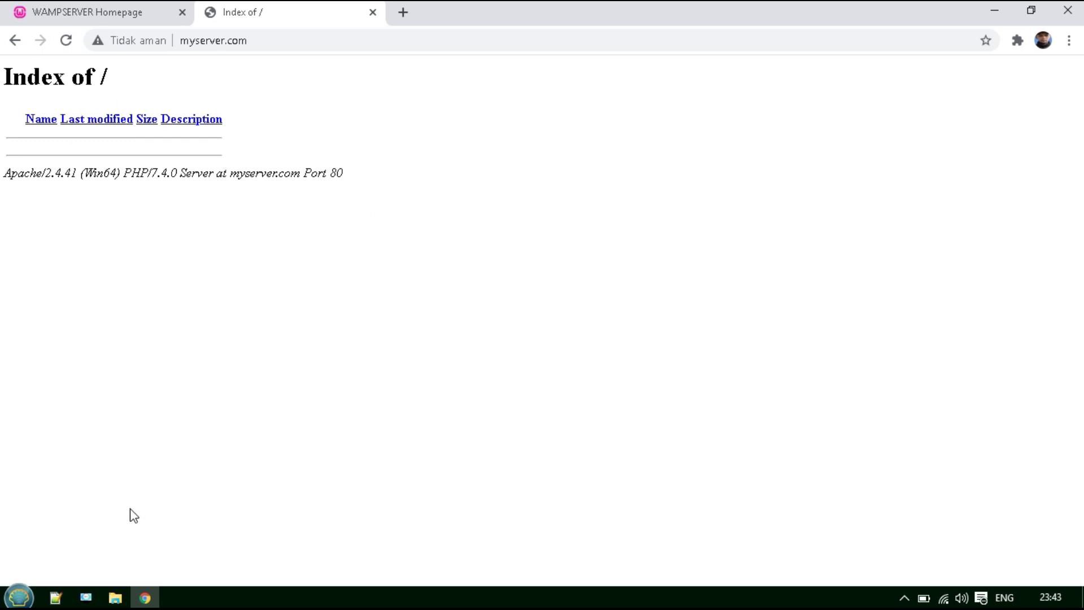
- Switch to Notepad++ and write a PHP block in the empty file that calls phpinfo();, indented on its own line
click(57, 601)
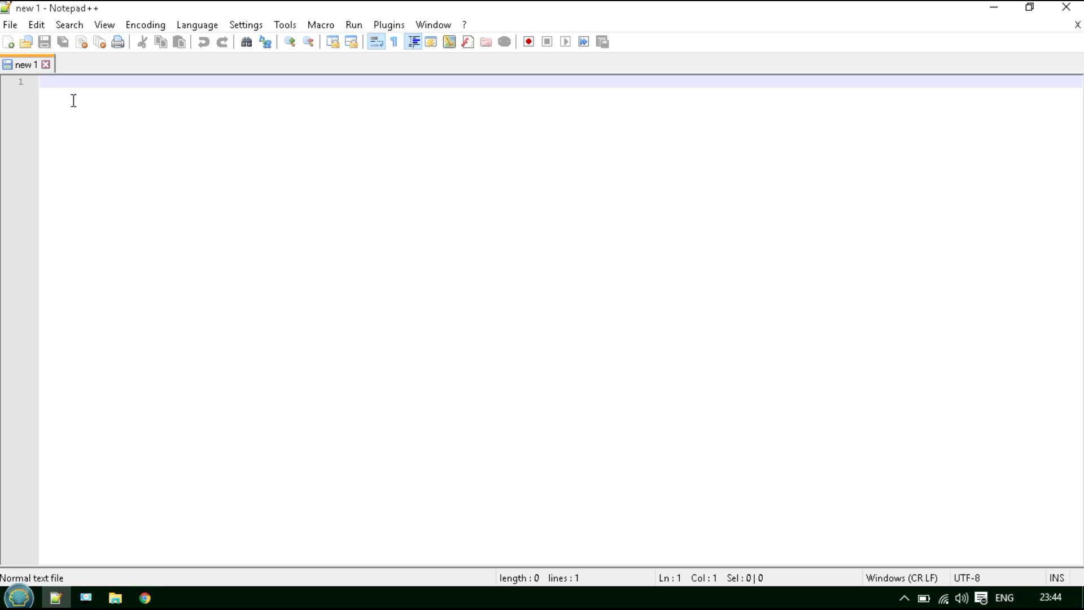
text(<?)
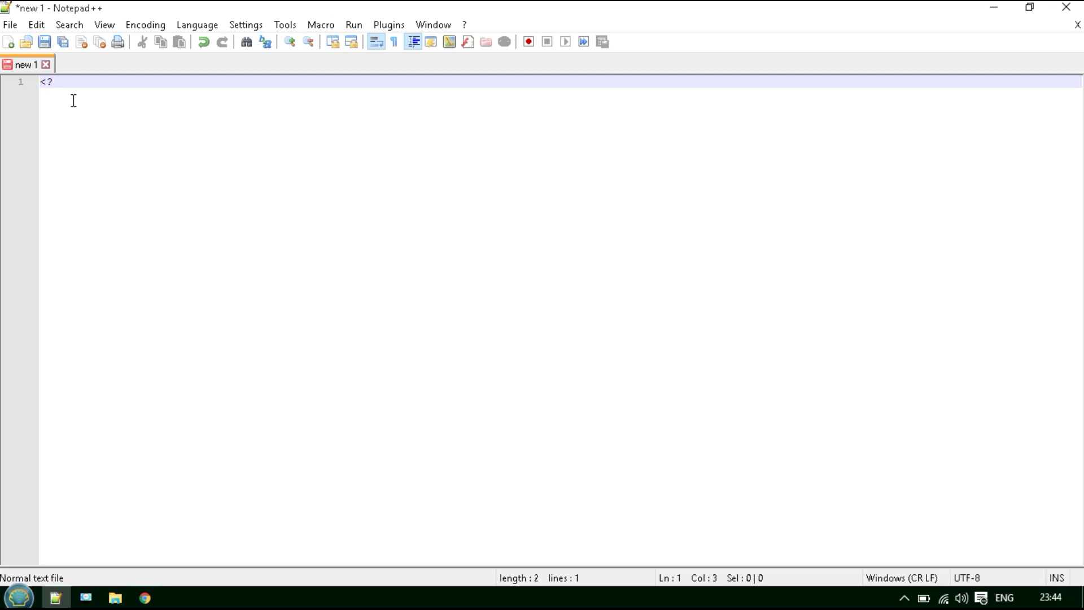
text(php)
key(Return)
key(Tab)
key(Tab)
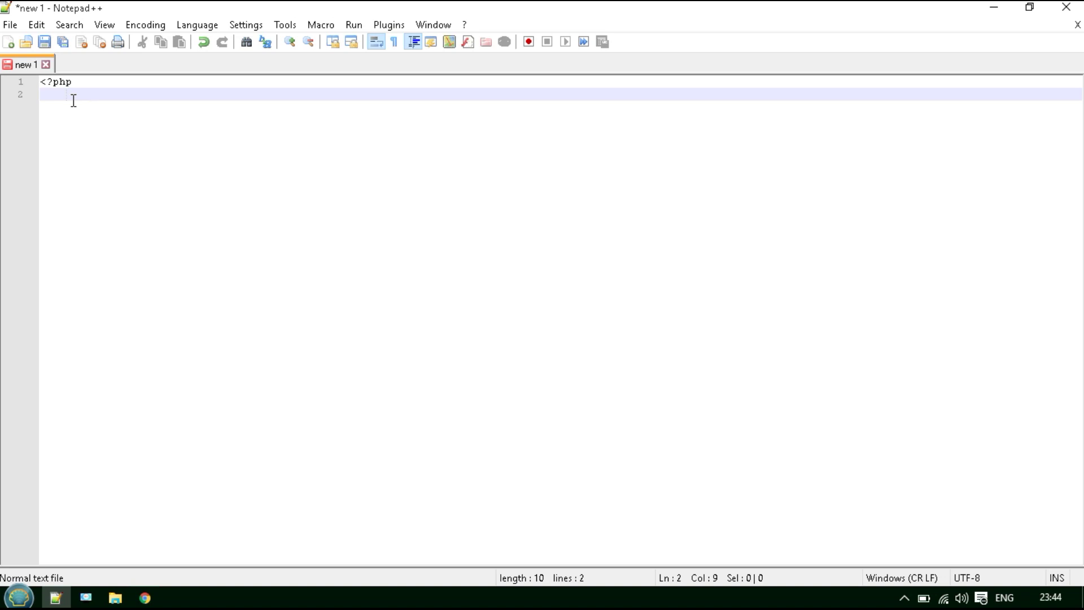
text(php)
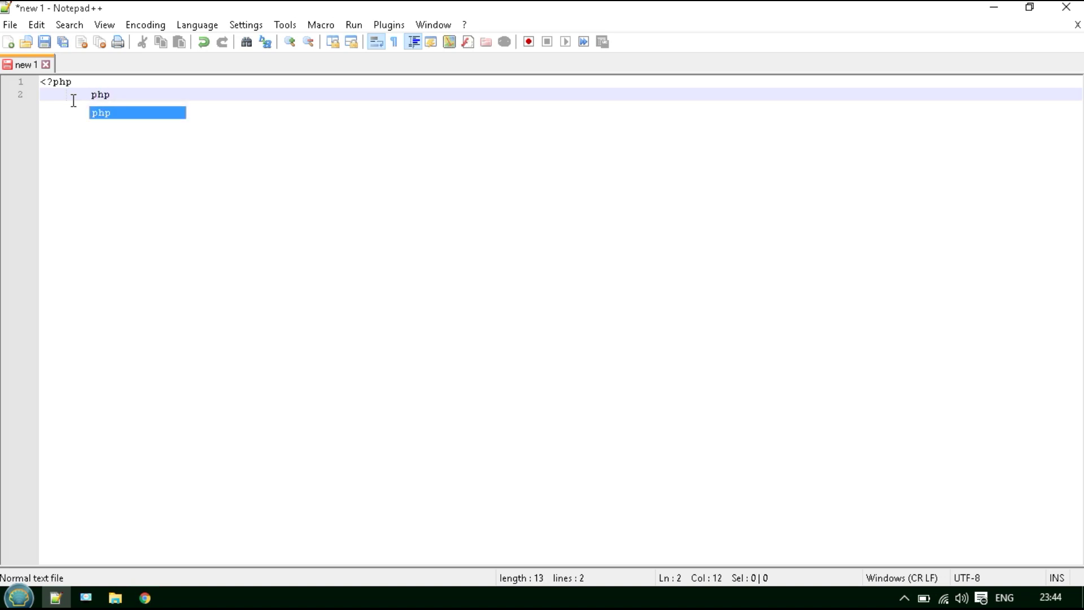
text(inf)
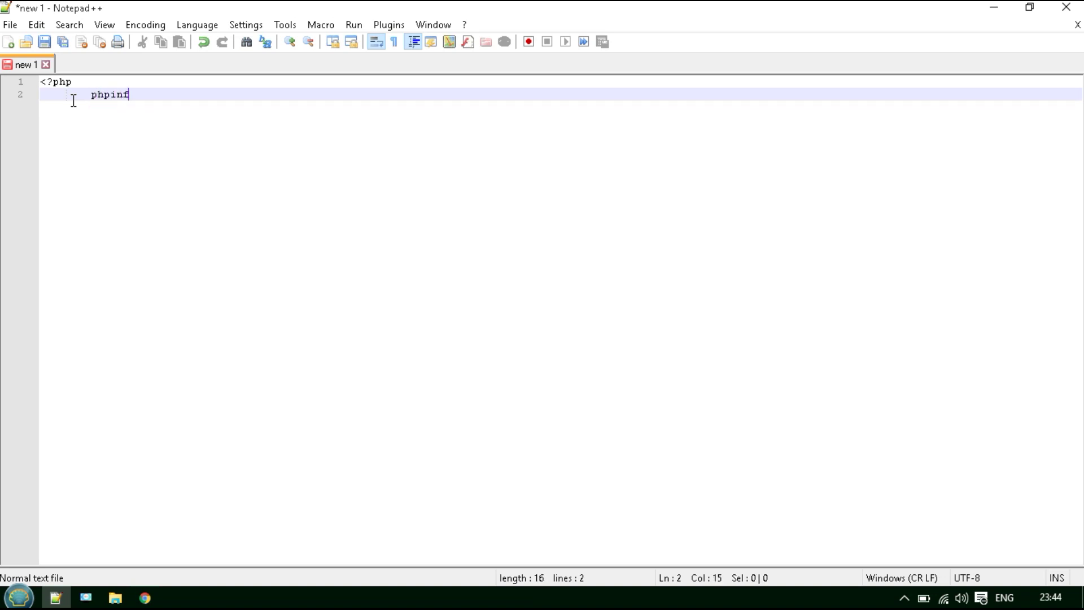
text(o();)
key(Return)
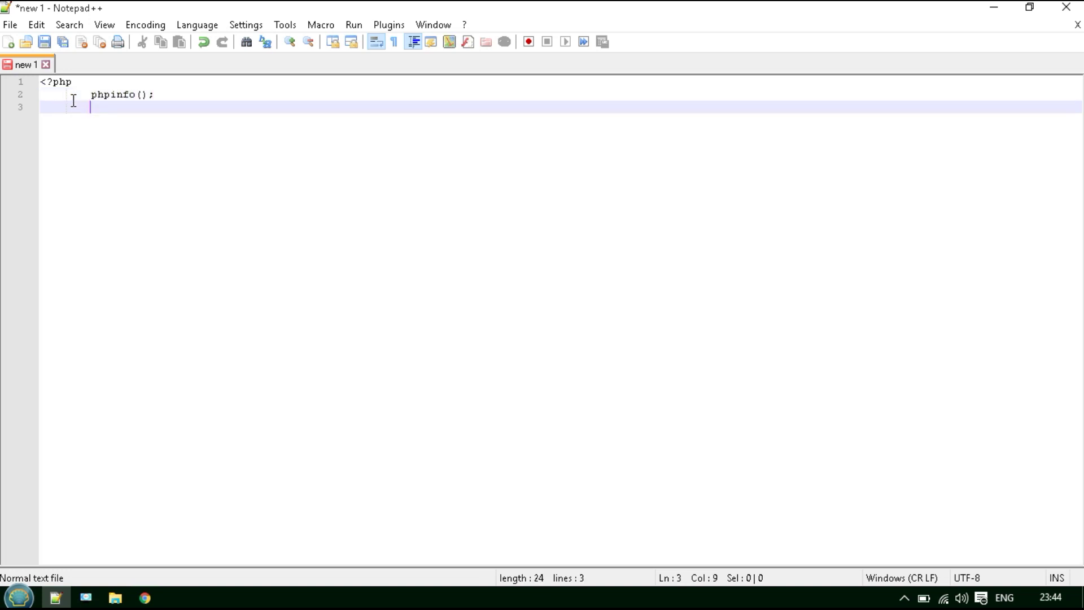
text(?>)
- Start saving the new file and browse to the server folder on the DATABASE (F:) drive
click(44, 41)
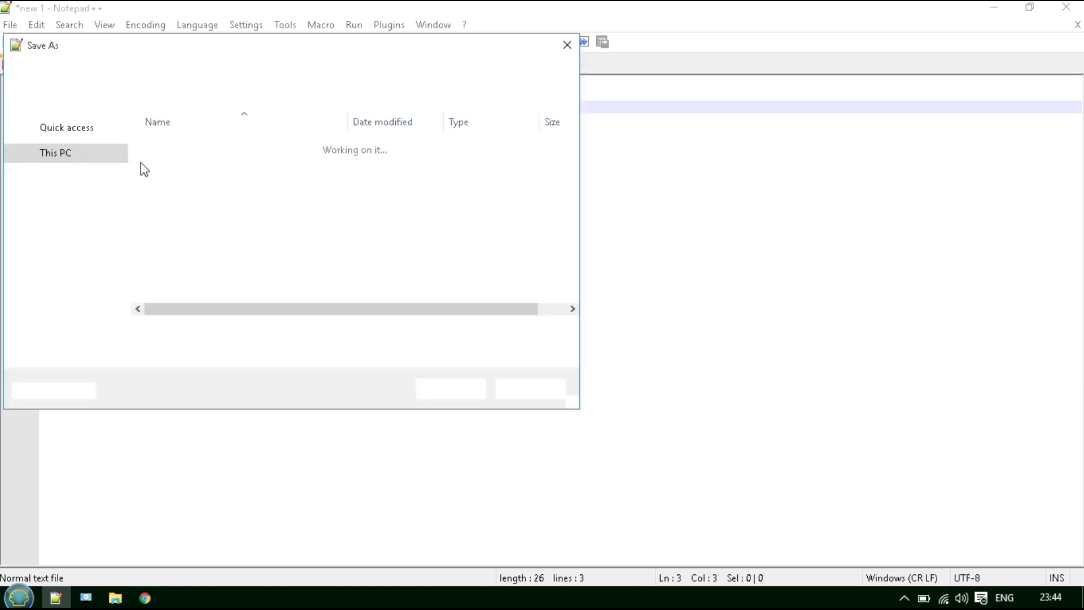
scroll(124, 306, down, 1)
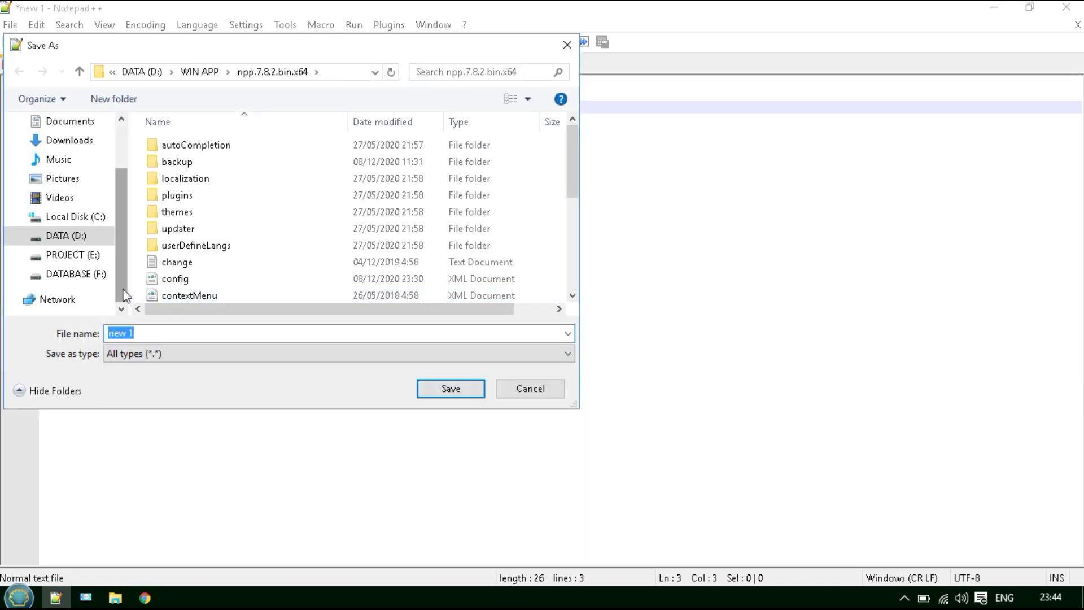
click(99, 277)
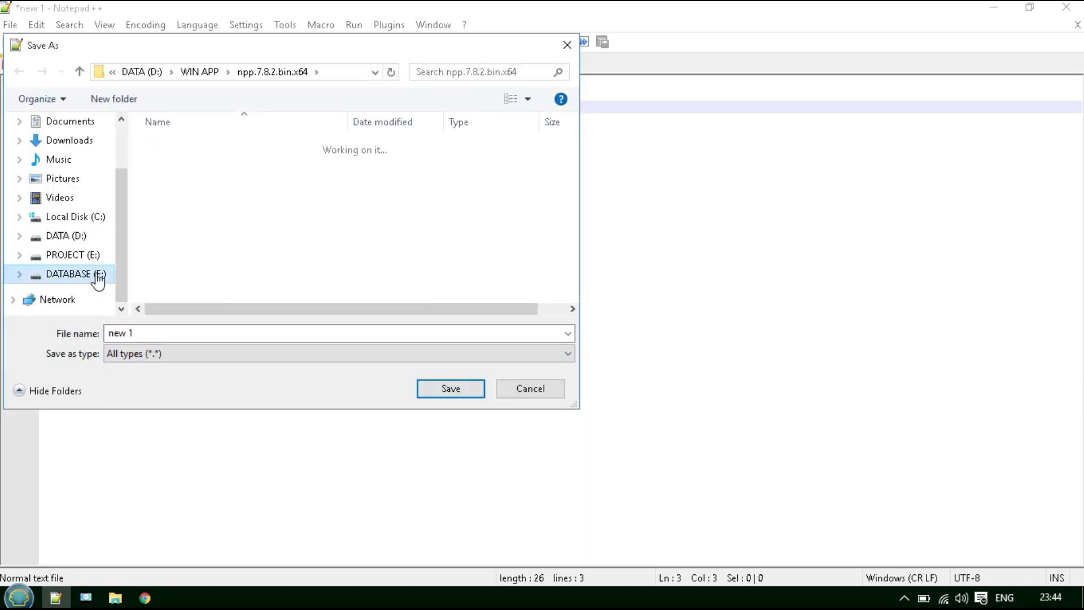
click(185, 164)
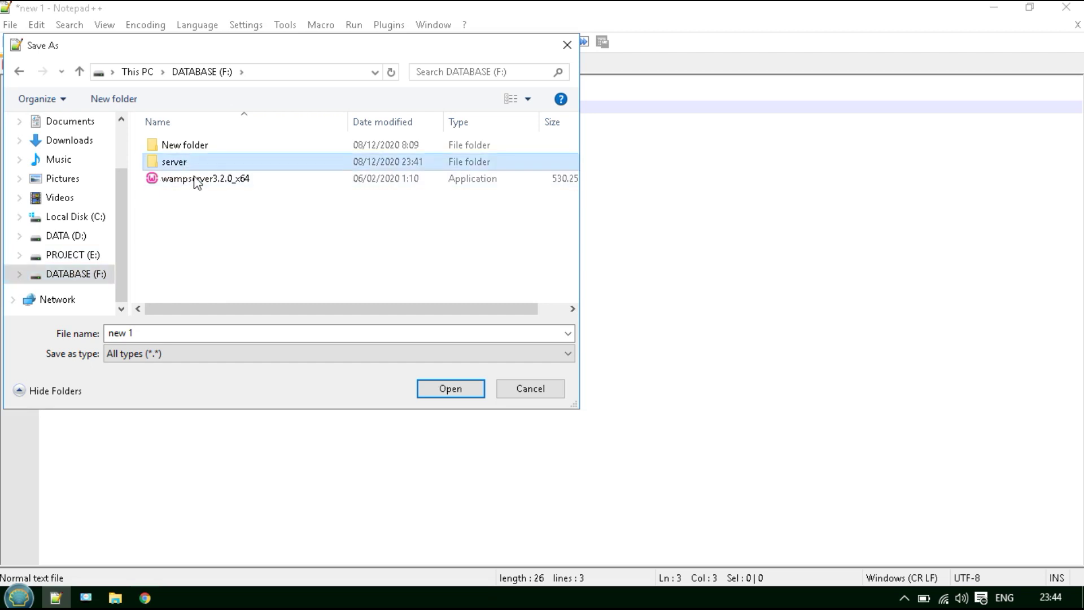
double_click(223, 167)
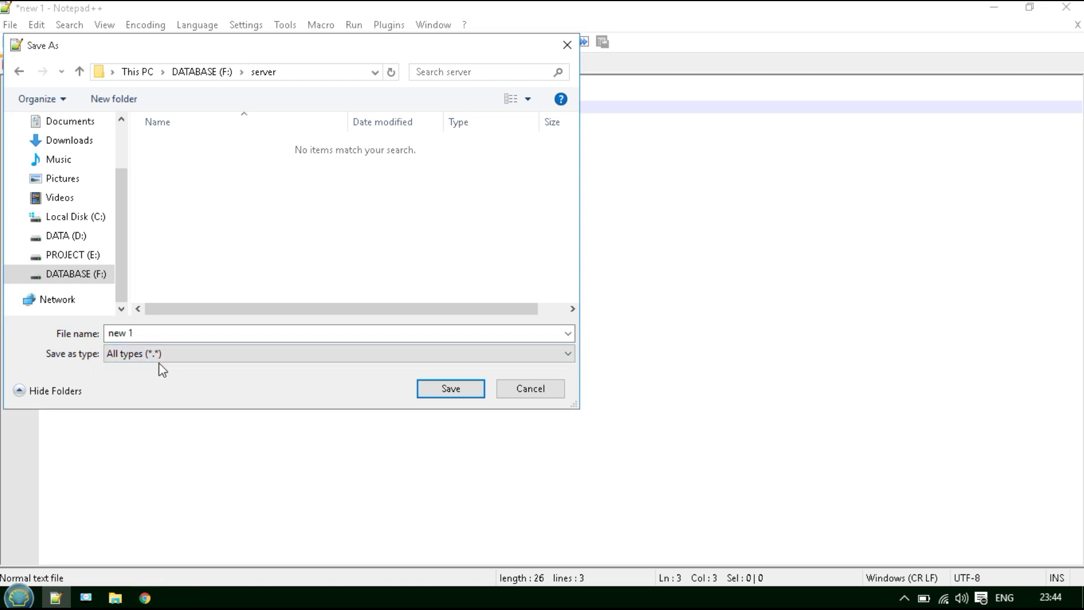
- Name the file index.php, save it in the server folder, and enlarge the code display
click(145, 334)
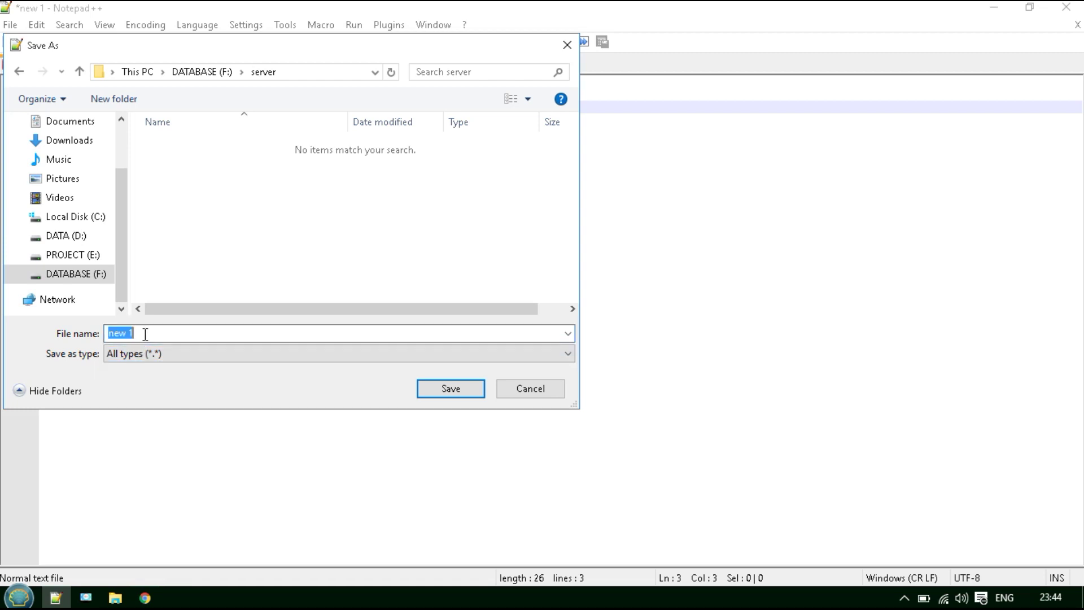
text(index)
text(oho)
key(BackSpace)
key(BackSpace)
key(BackSpace)
text(php)
click(449, 390)
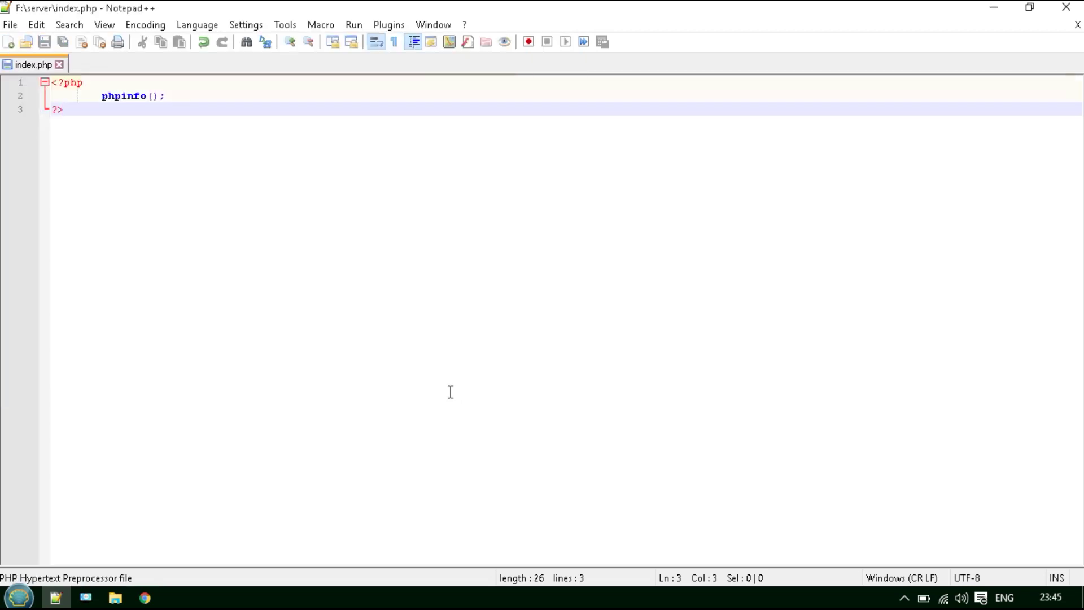
scroll(153, 175, up, 3)
scroll(153, 174, up, 2)
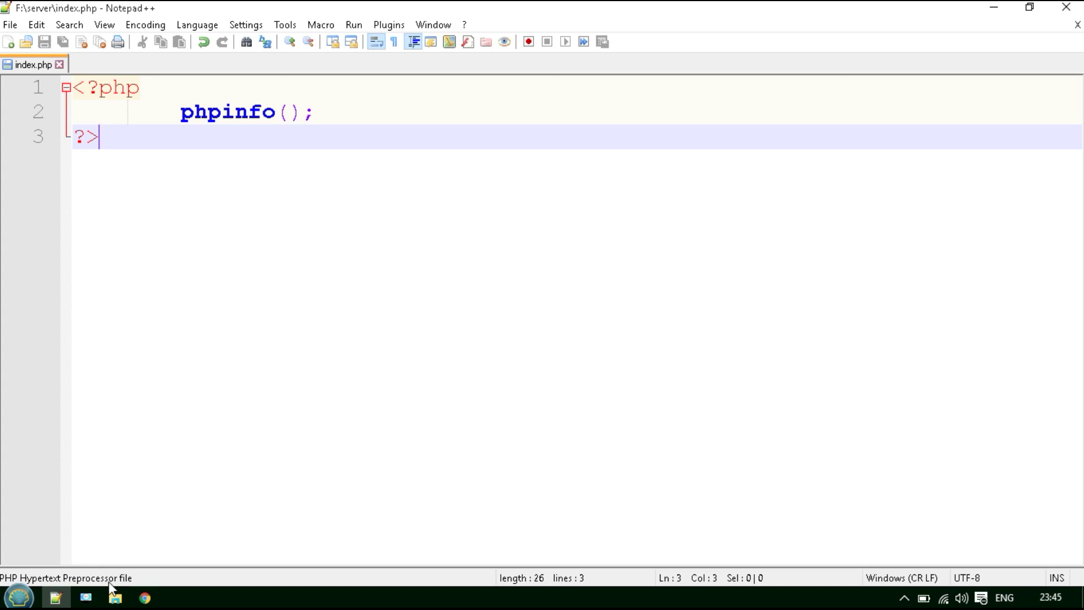
- Switch to Chrome, reload myserver.com, and look through the PHP configuration and HTTP headers tables of the phpinfo() page
click(145, 598)
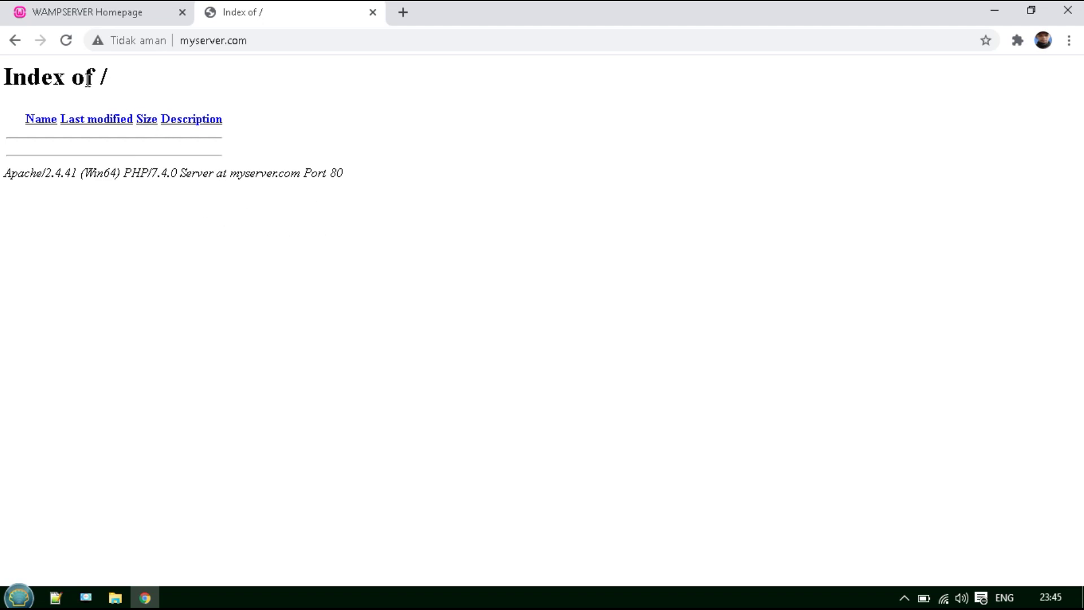
click(67, 41)
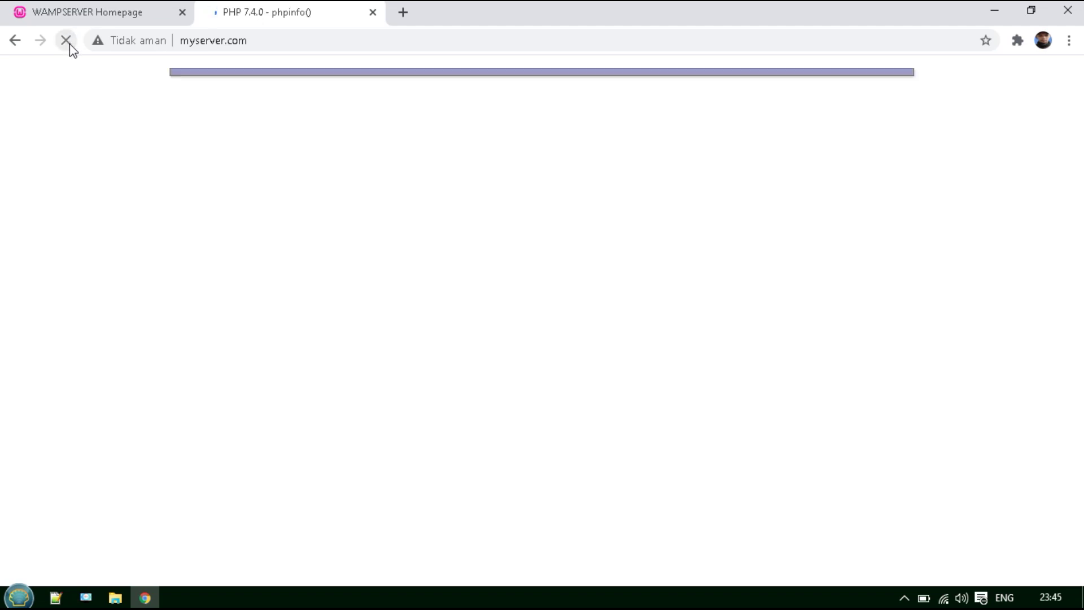
scroll(462, 220, down, 20)
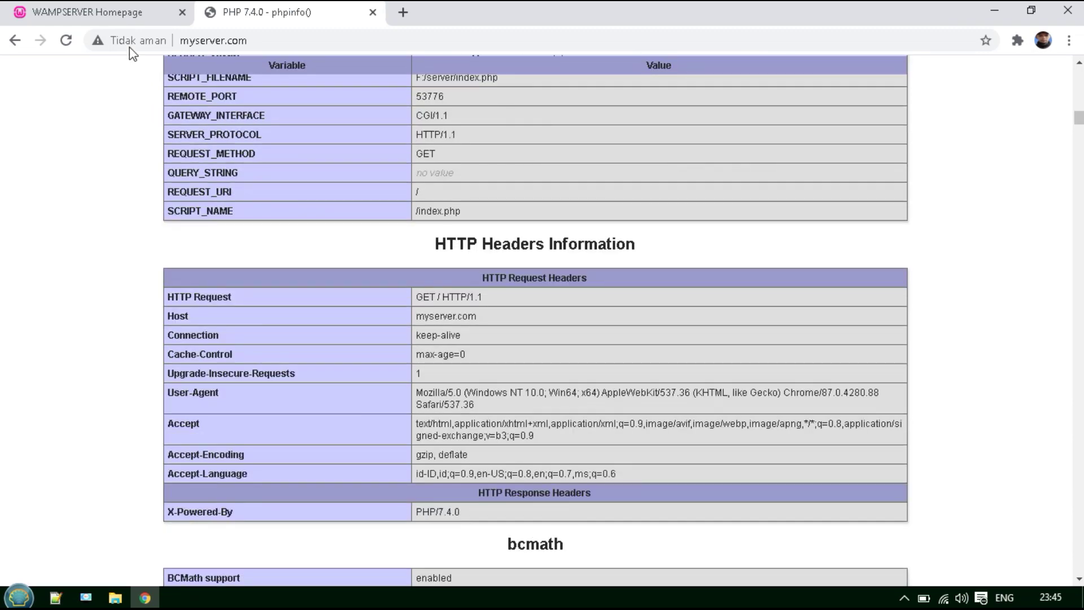
click(102, 19)
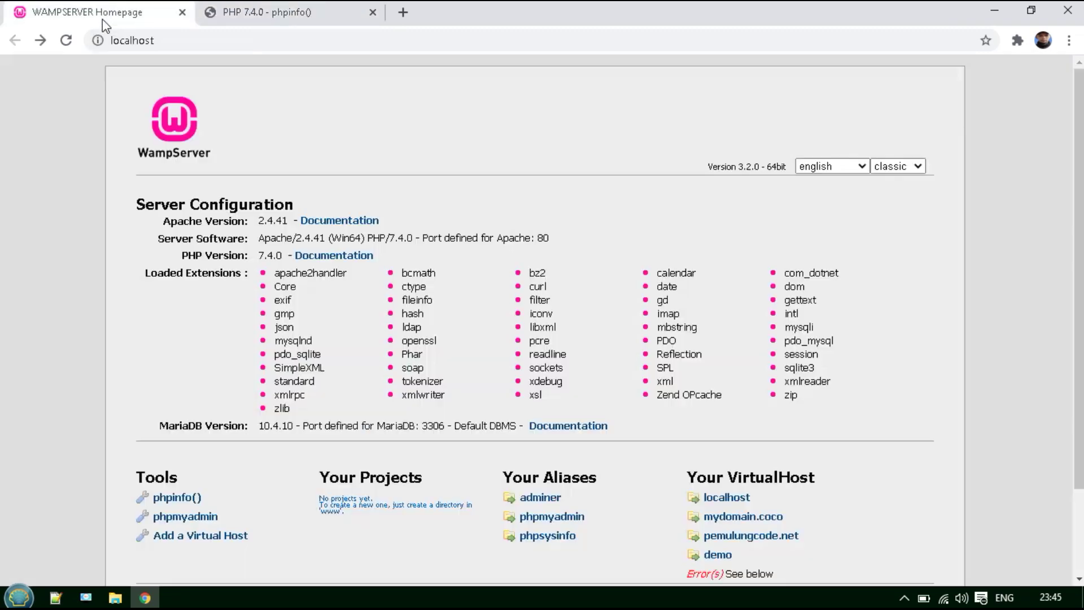
click(219, 7)
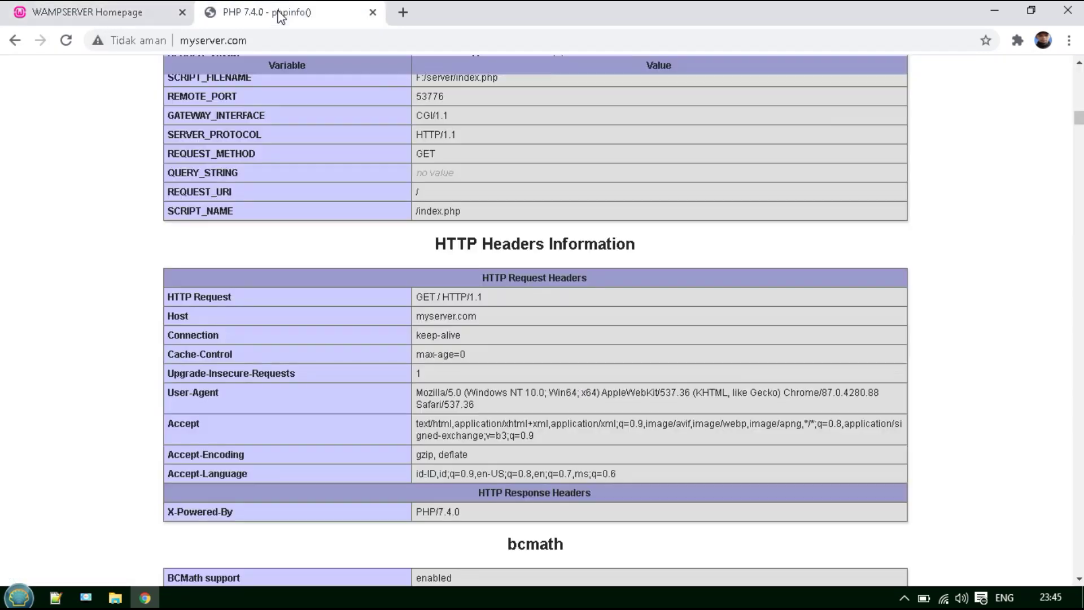
scroll(493, 342, up, 20)
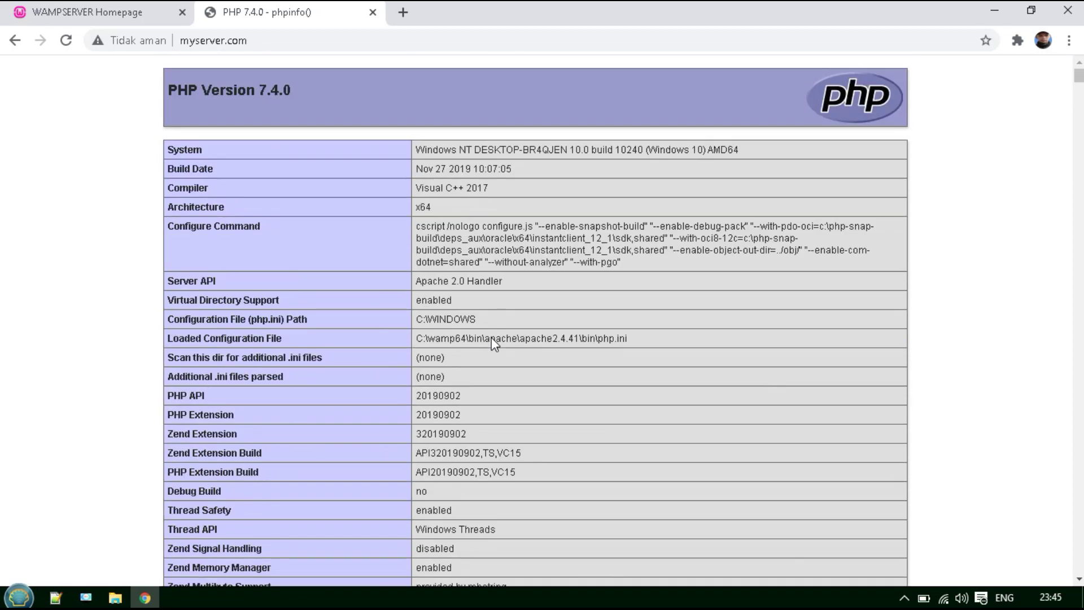
scroll(320, 155, down, 4)
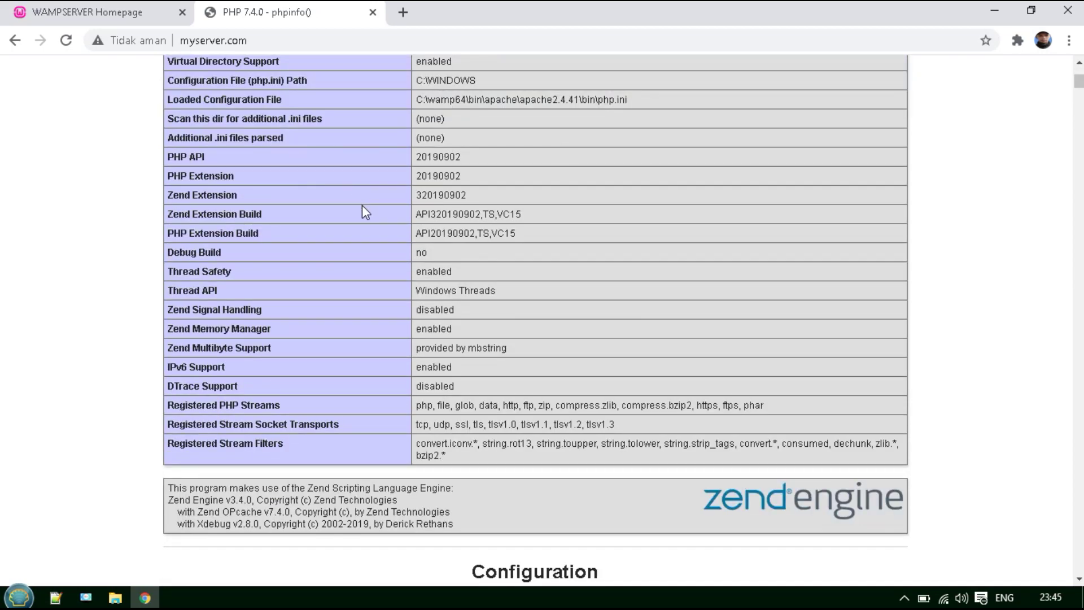
scroll(364, 223, down, 8)
scroll(366, 224, up, 12)
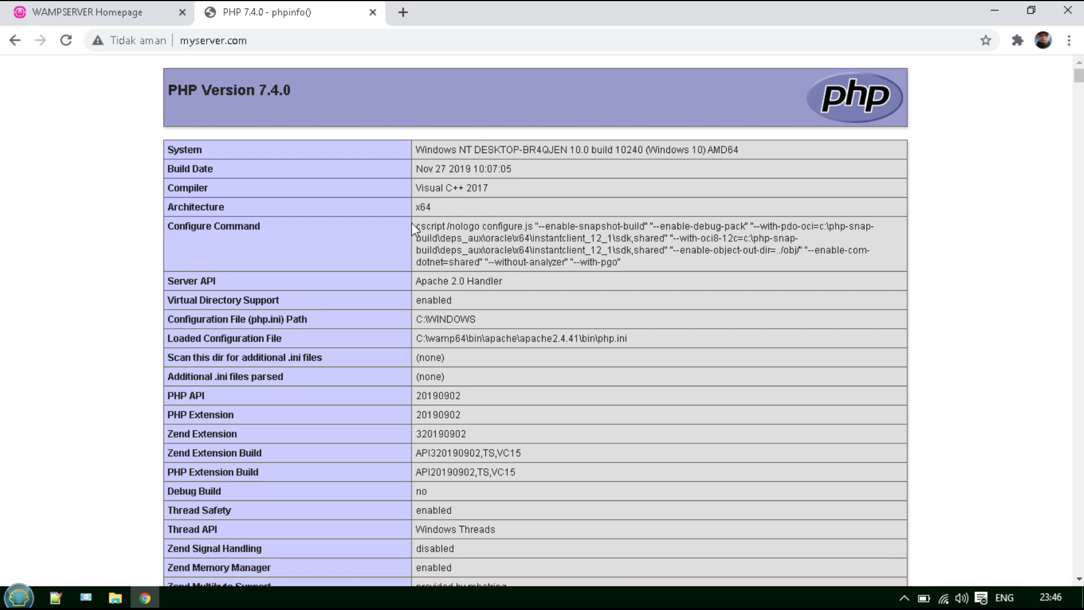
- Switch to Notepad++ and select the phpinfo(); statement with its preceding indent on line 2 of index.php
mouse_move(65, 600)
click(93, 534)
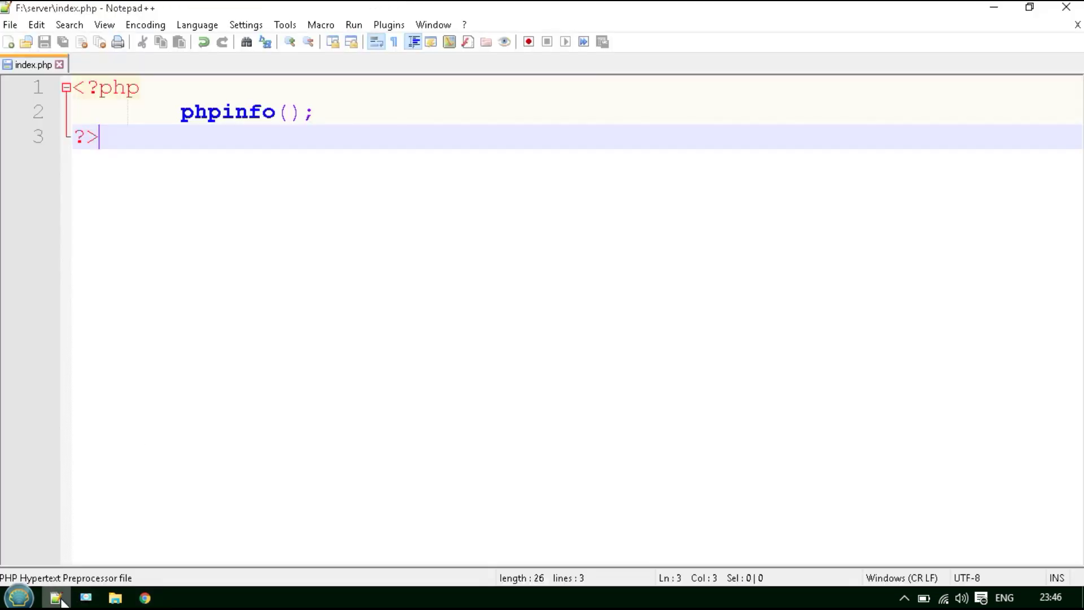
click(181, 111)
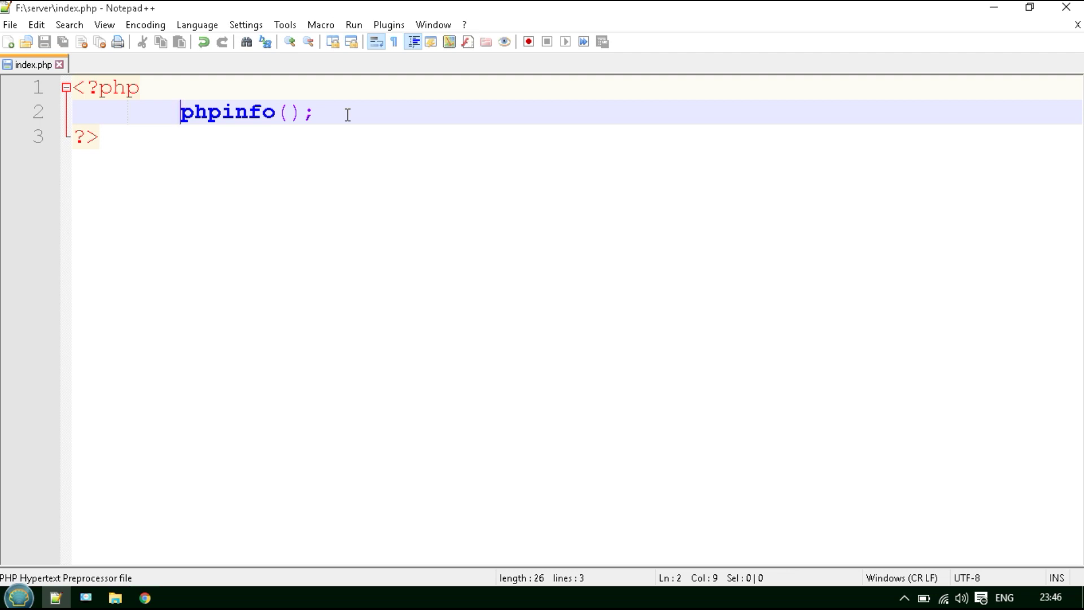
key(Left)
key(shift+Right)
key(shift+Right)
key(shift+Right)
key(shift+Right)
key(shift+Right)
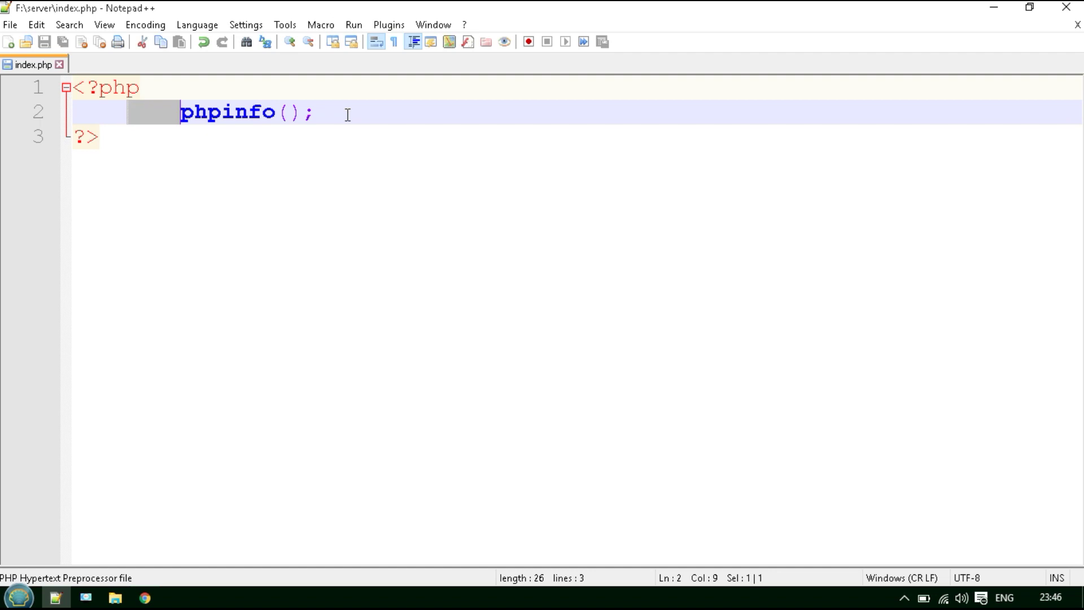
key(shift+Right)
key(shift+Right)
key(shift+Right)
key(shift+Right)
key(shift+Right)
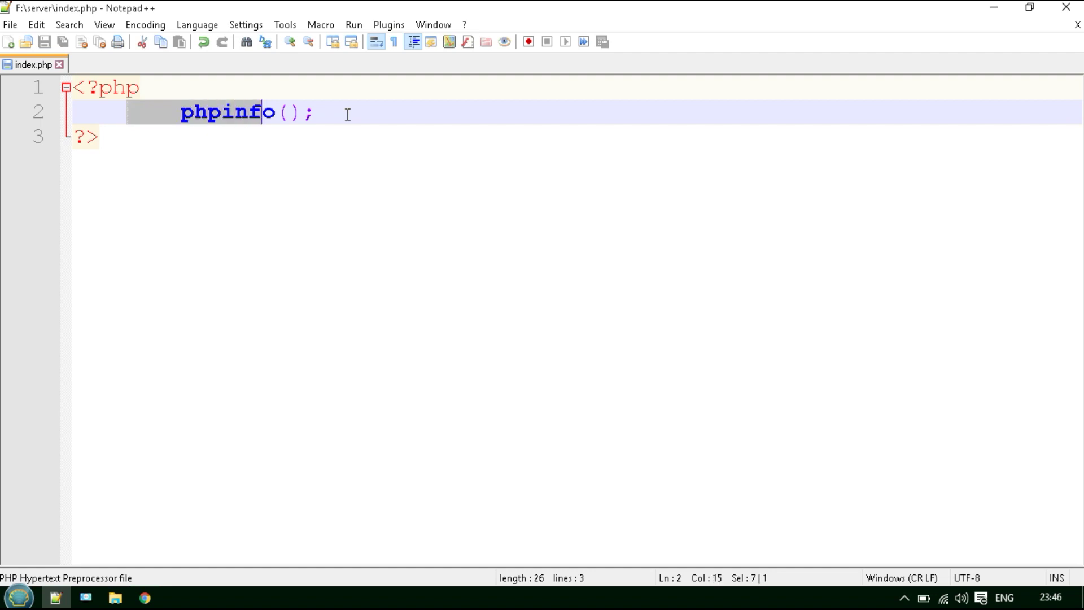